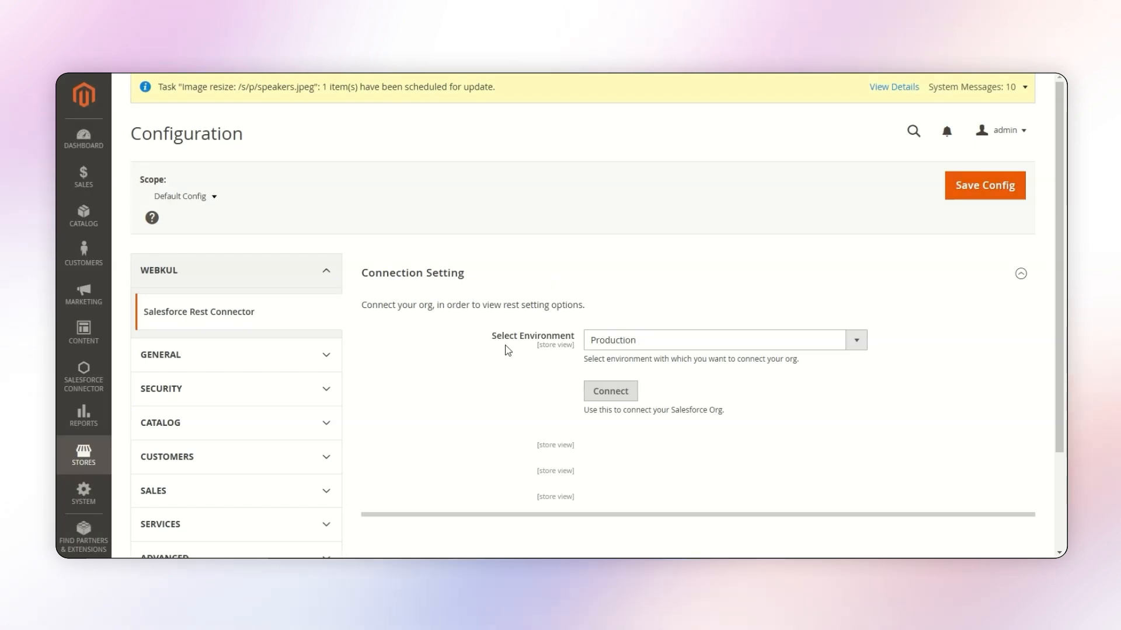
In the Category/Product settings of the Salesforce Rest Connector, set Sync Categories to Salesforce to Yes.
scroll(433, 365, "down", 5)
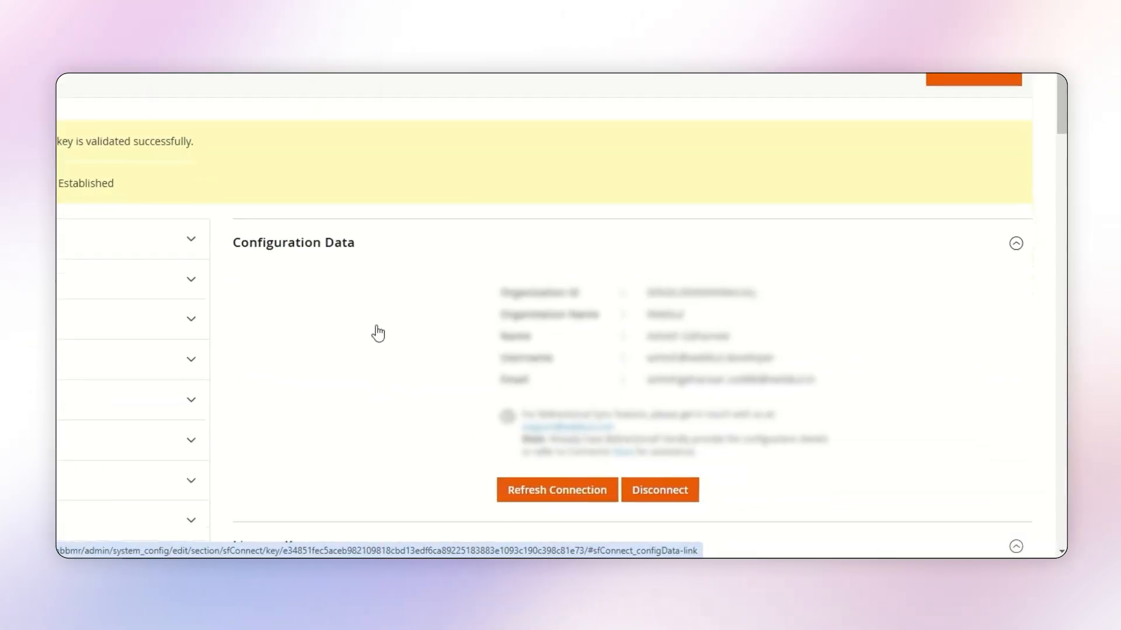
scroll(372, 330, "up", 1)
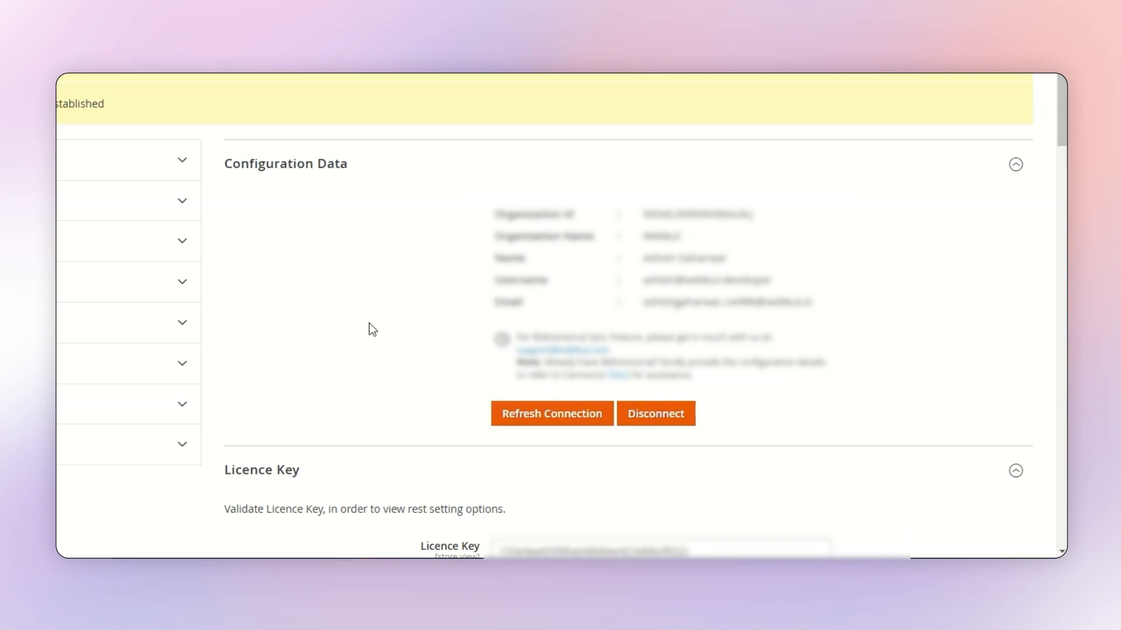
scroll(373, 331, "down", 4)
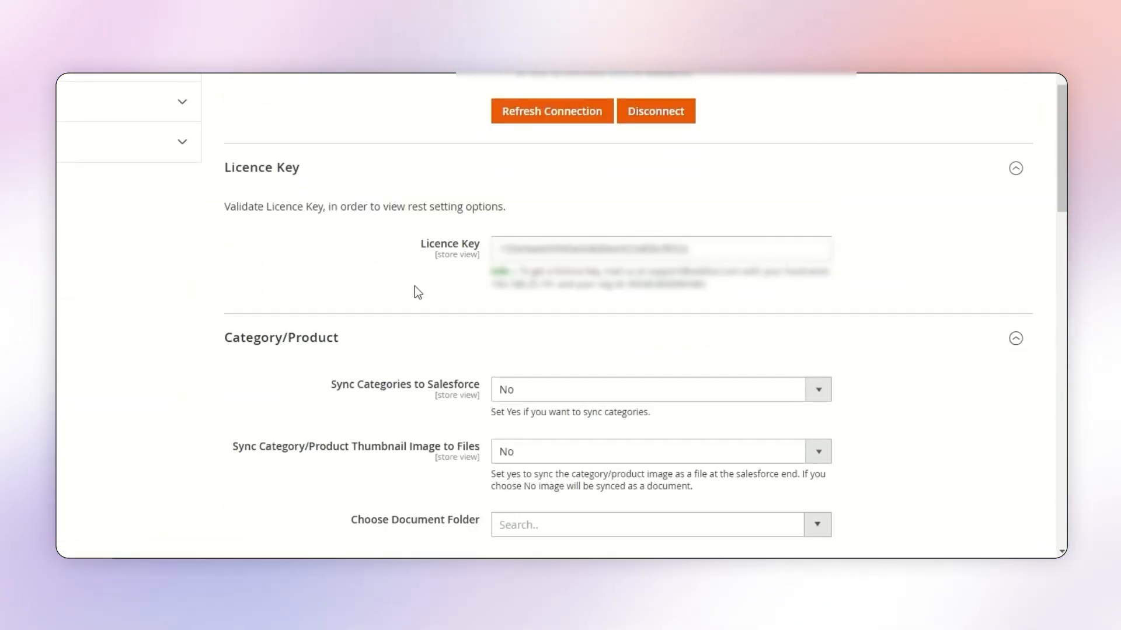
scroll(418, 292, "down", 1)
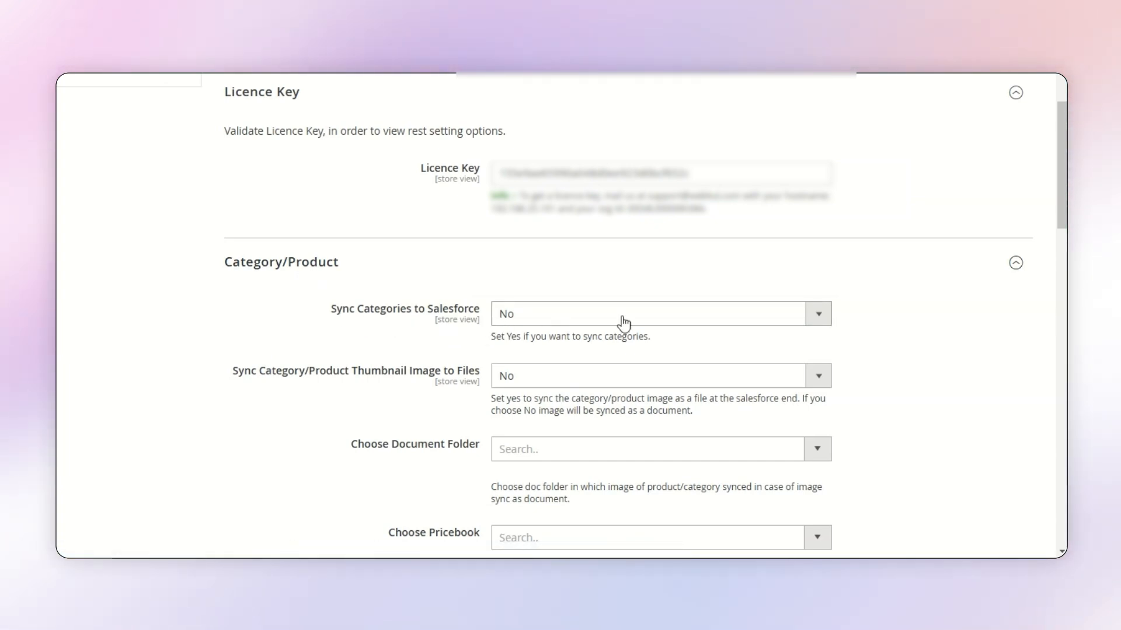
left_click(715, 320)
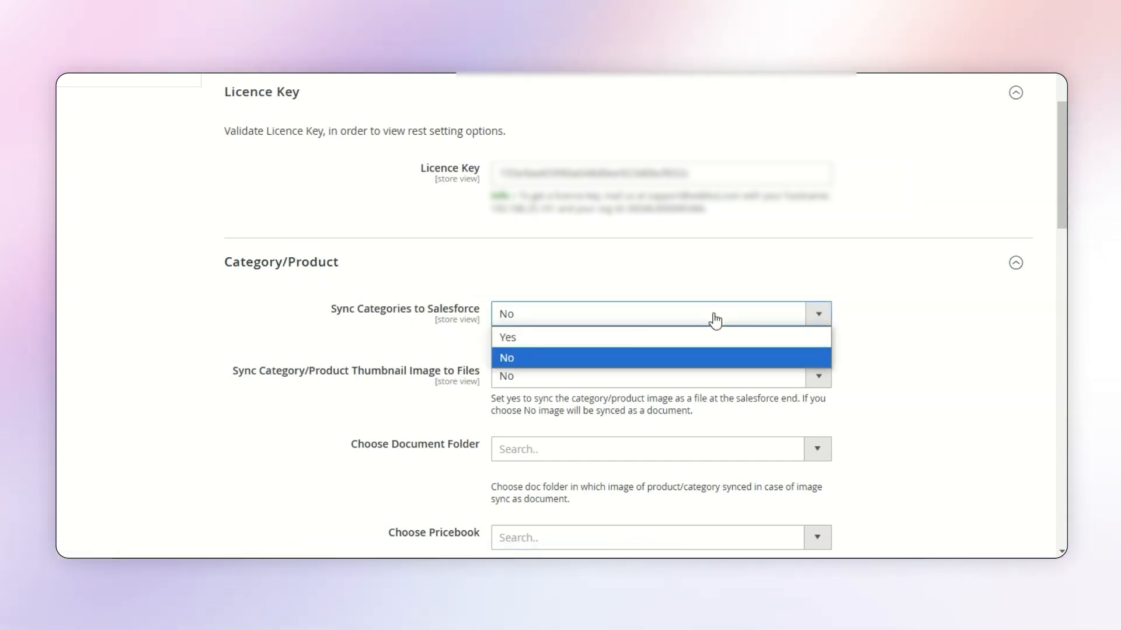
left_click(552, 341)
scroll(389, 345, "down", 1)
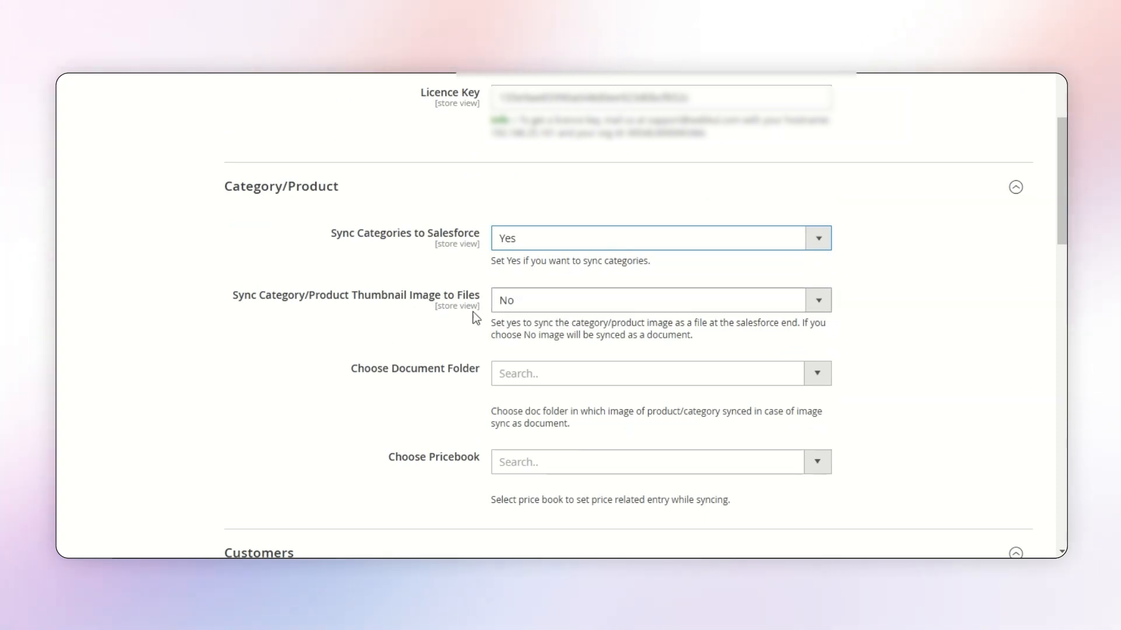
Set Sync Category/Product Thumbnail Image to Files to Yes and choose the Standard pricebook.
left_click(637, 305)
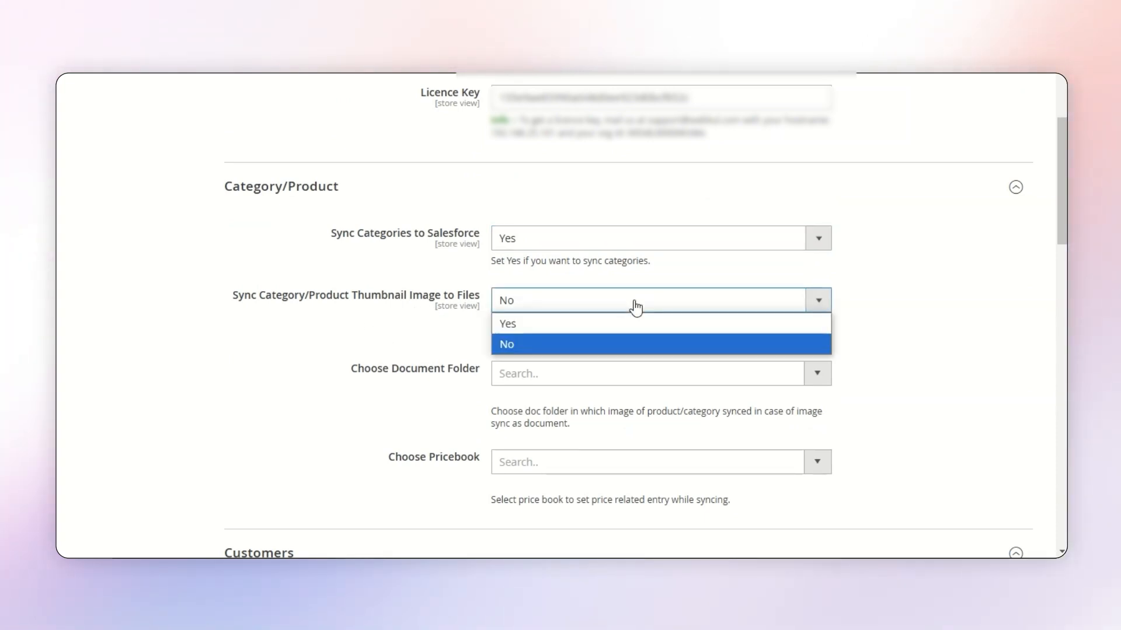
left_click(538, 325)
scroll(431, 330, "down", 1)
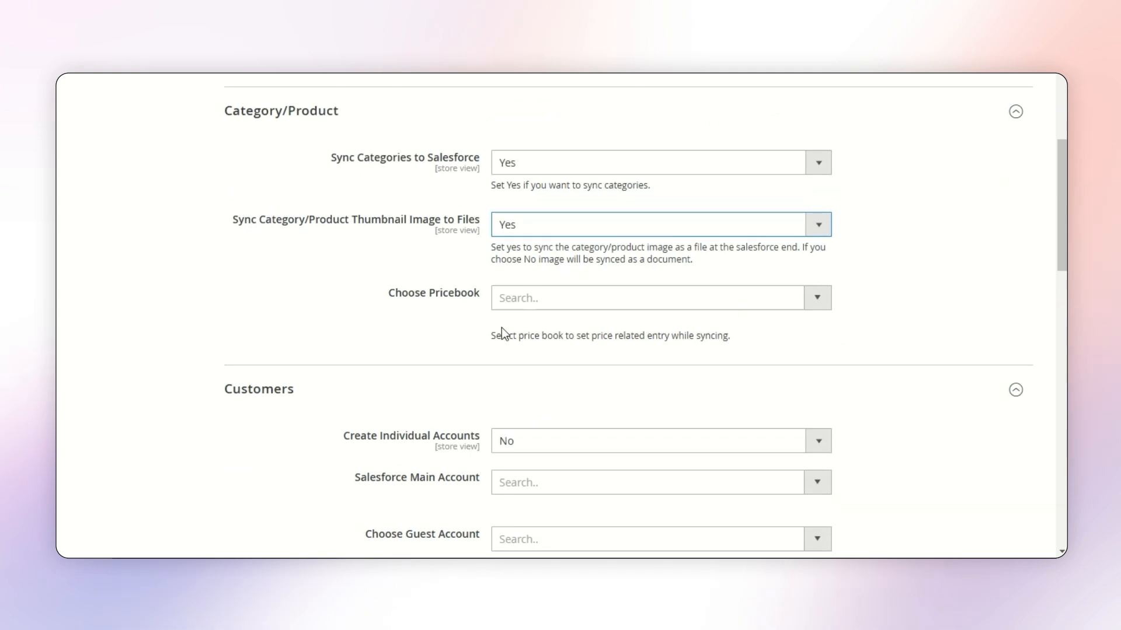
left_click(737, 303)
scroll(601, 250, "down", 1)
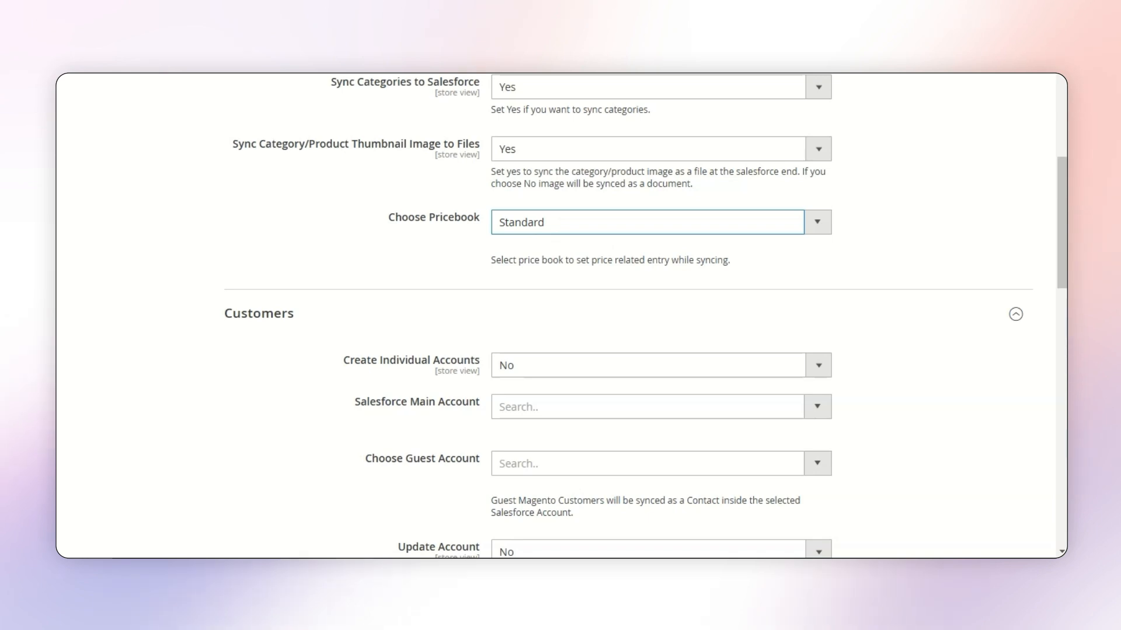
scroll(517, 230, "down", 3)
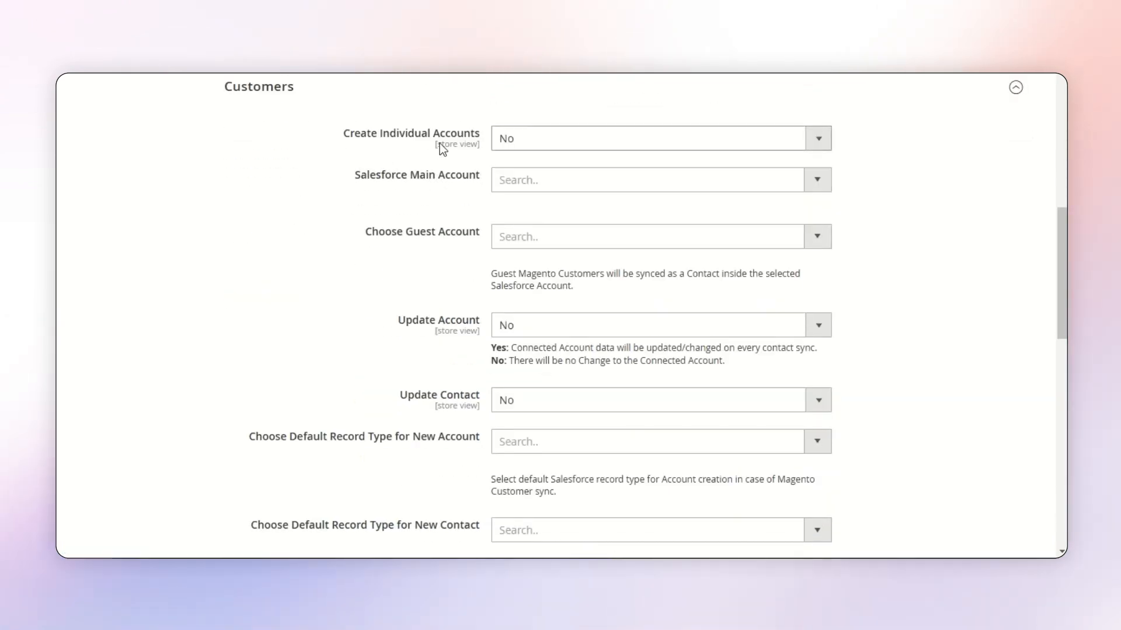
left_click(657, 146)
left_click(596, 163)
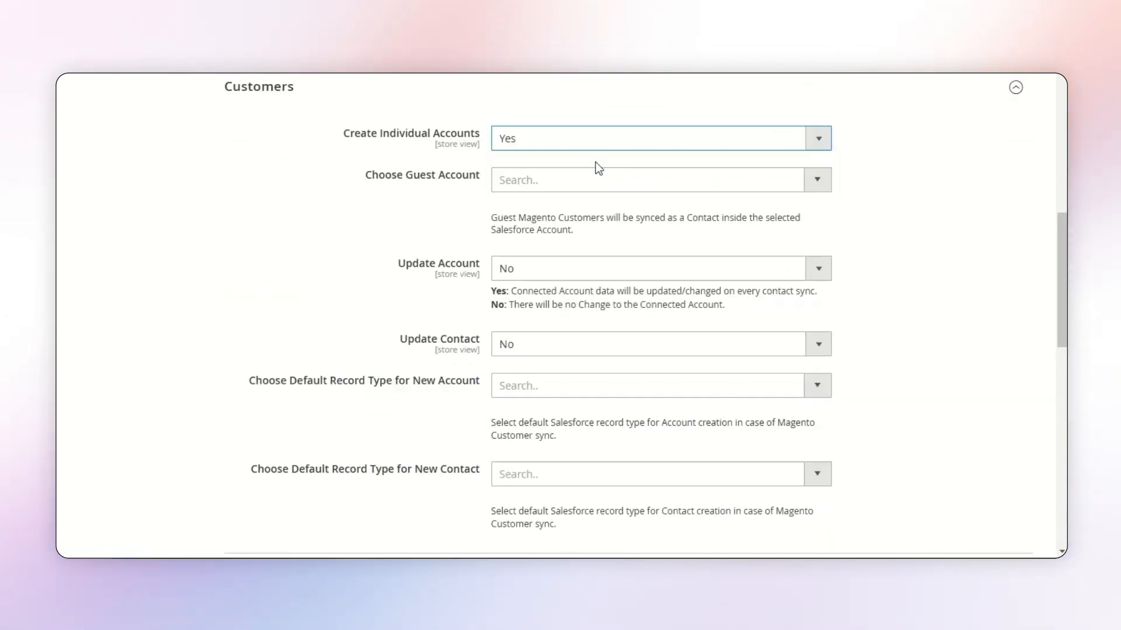
left_click(578, 143)
left_click(570, 177)
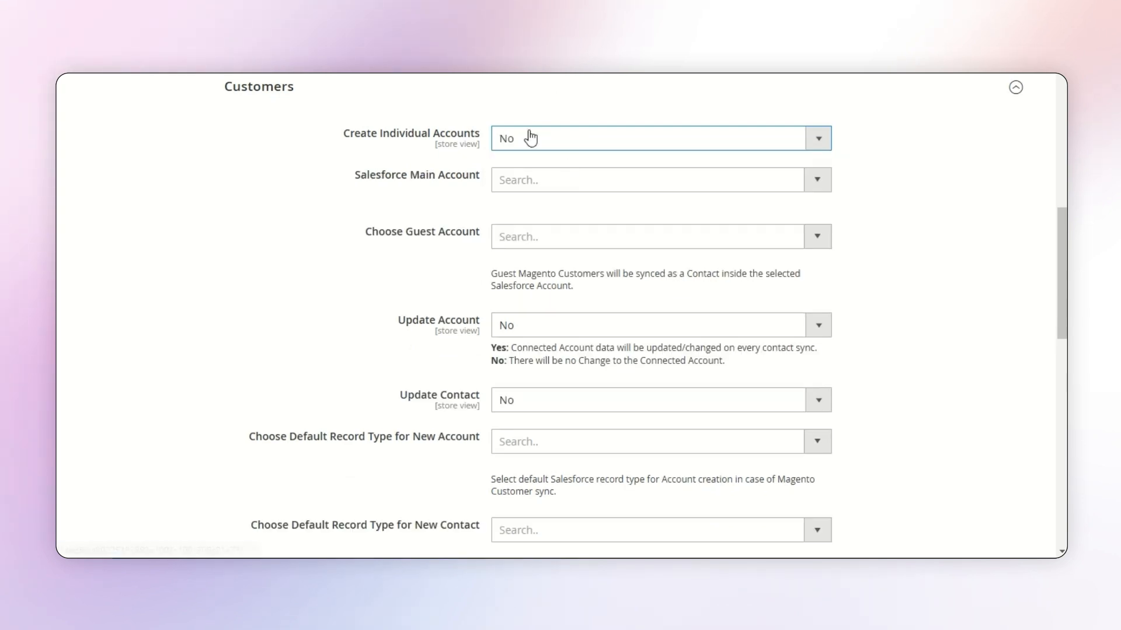
Set Create Individual Accounts to Yes and choose Pyramid Construction Inc. as the guest account in the Customers settings.
scroll(427, 224, "up", 3)
left_click(535, 295)
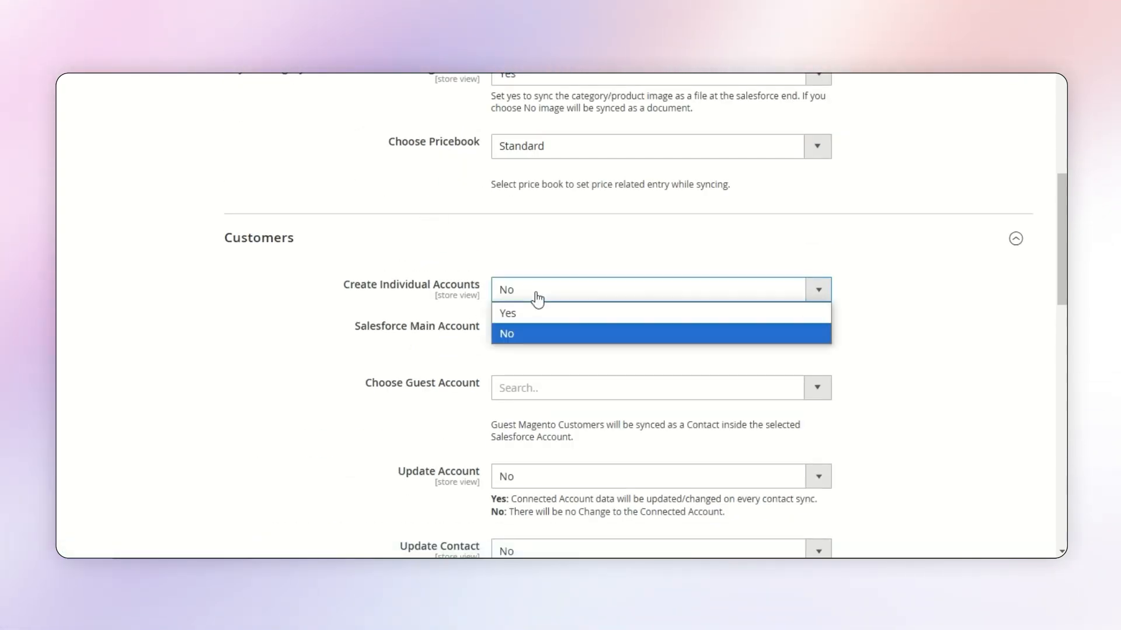
left_click(544, 313)
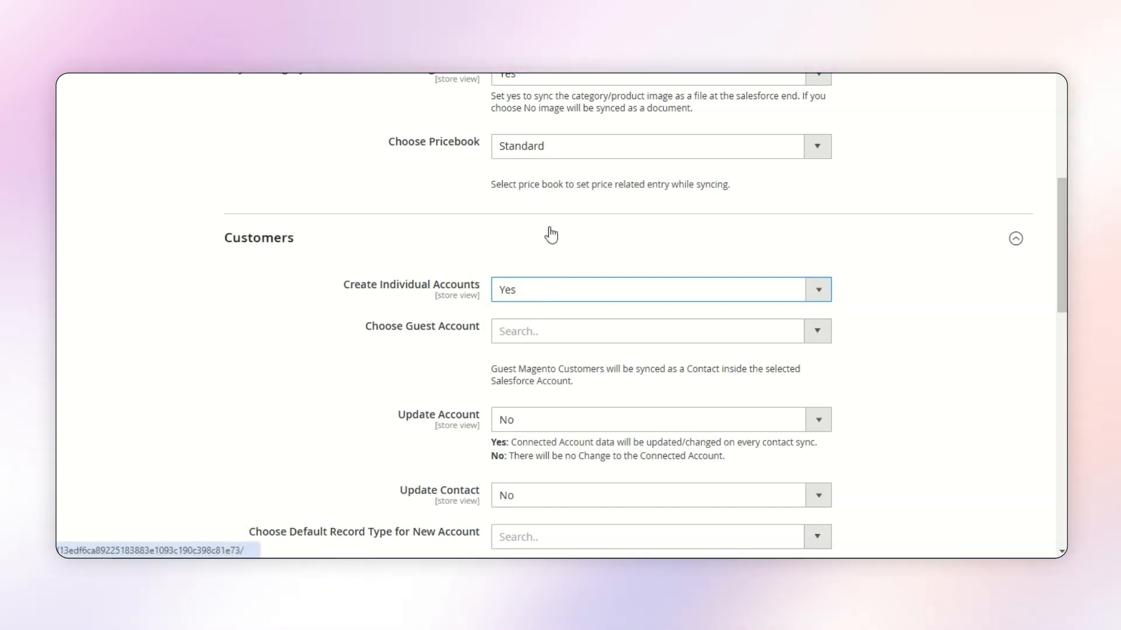
scroll(548, 233, "down", 3)
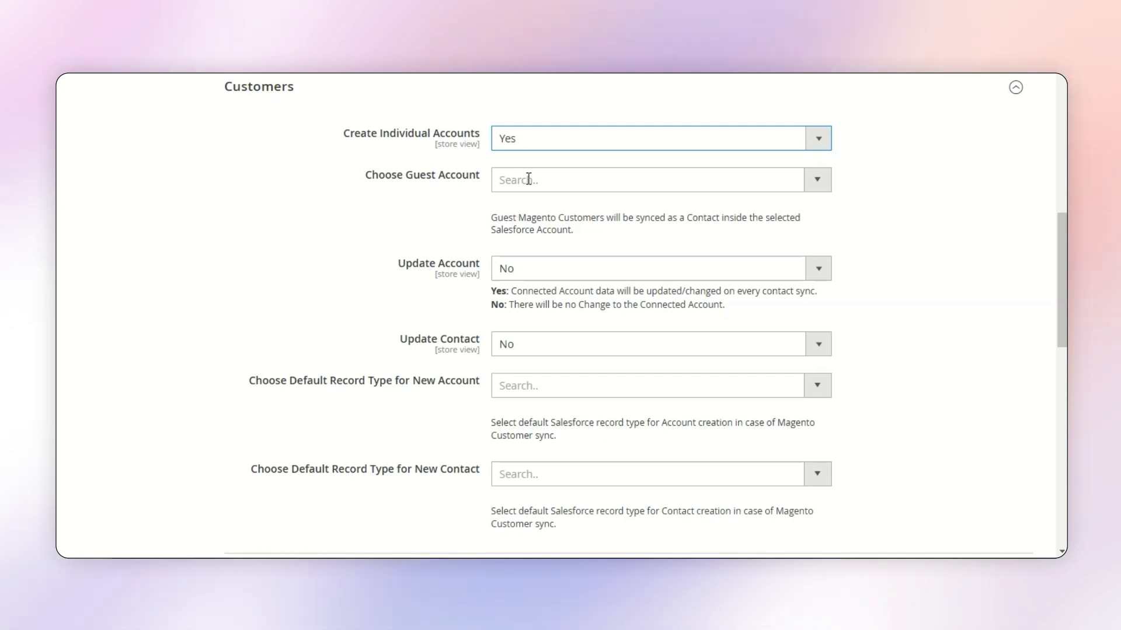
left_click(528, 178)
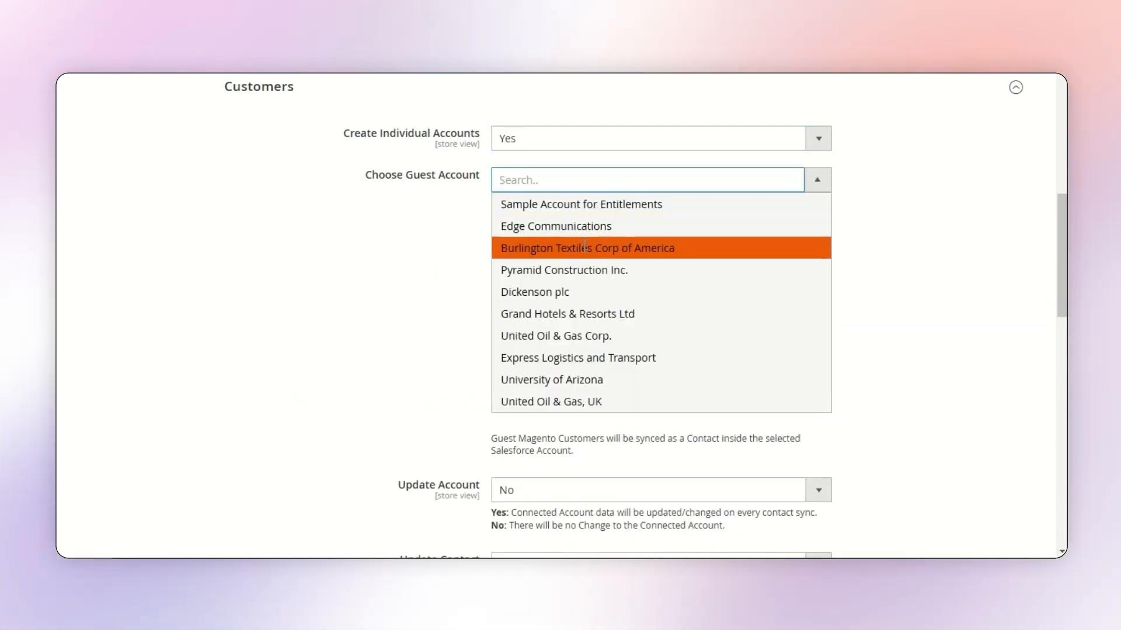
left_click(581, 279)
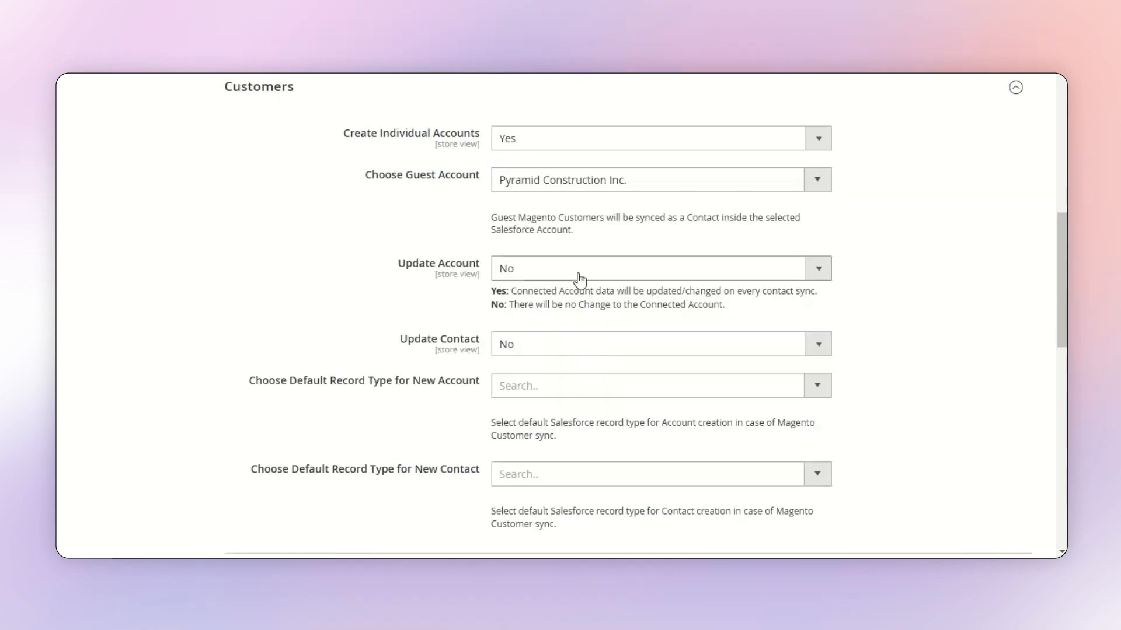
Set both Update Account and Update Contact to Yes in the Customers settings.
scroll(580, 215, "down", 2)
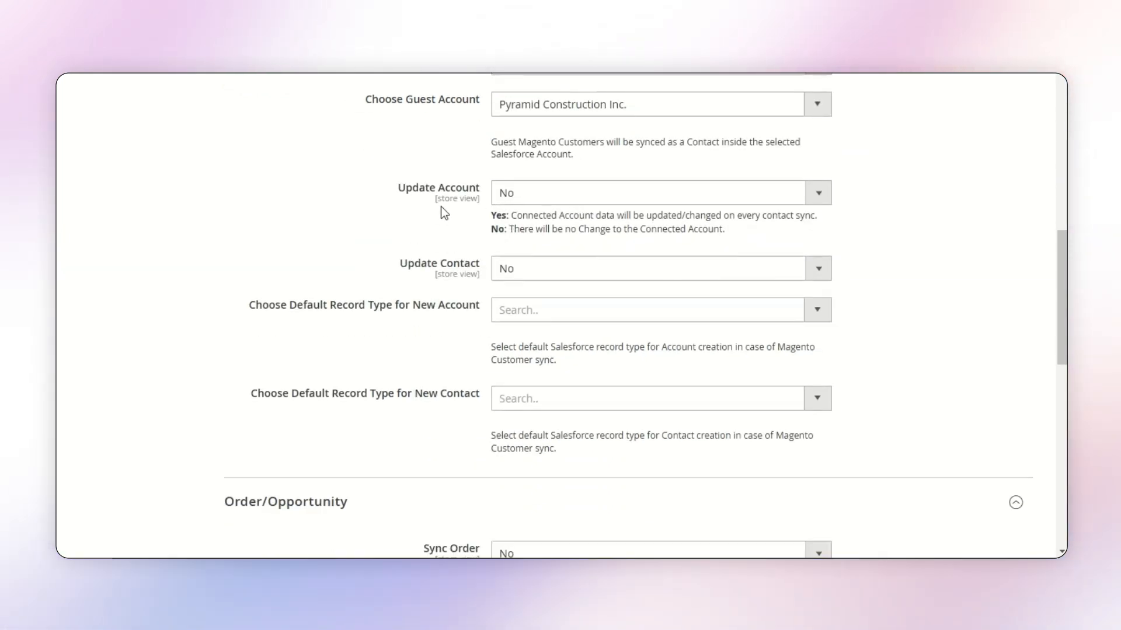
left_click(640, 195)
left_click(590, 216)
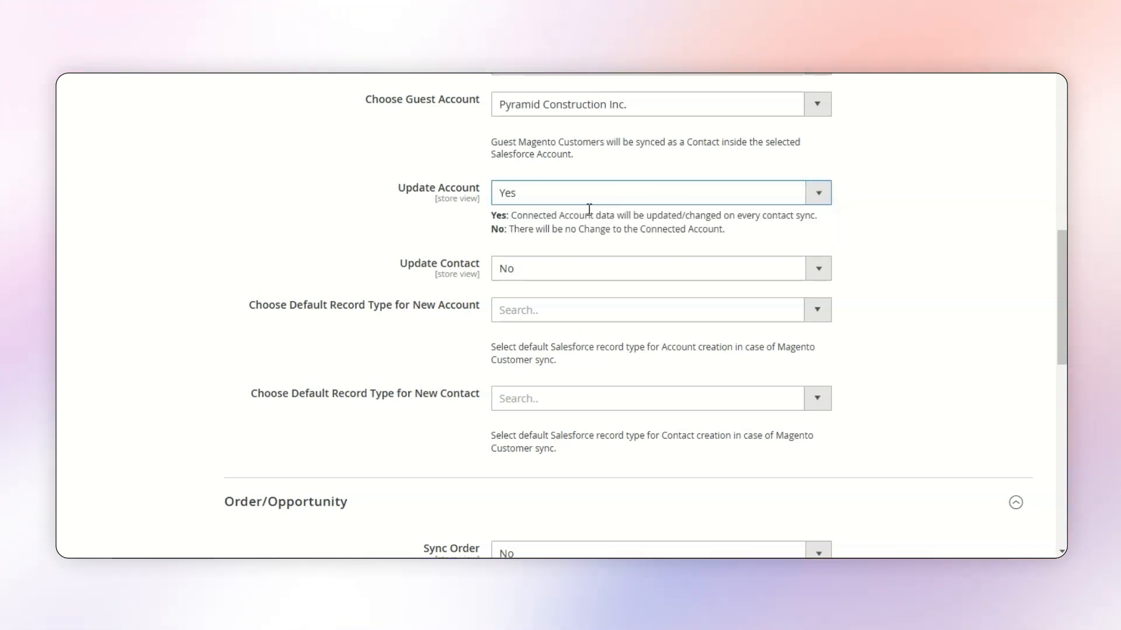
left_click(580, 271)
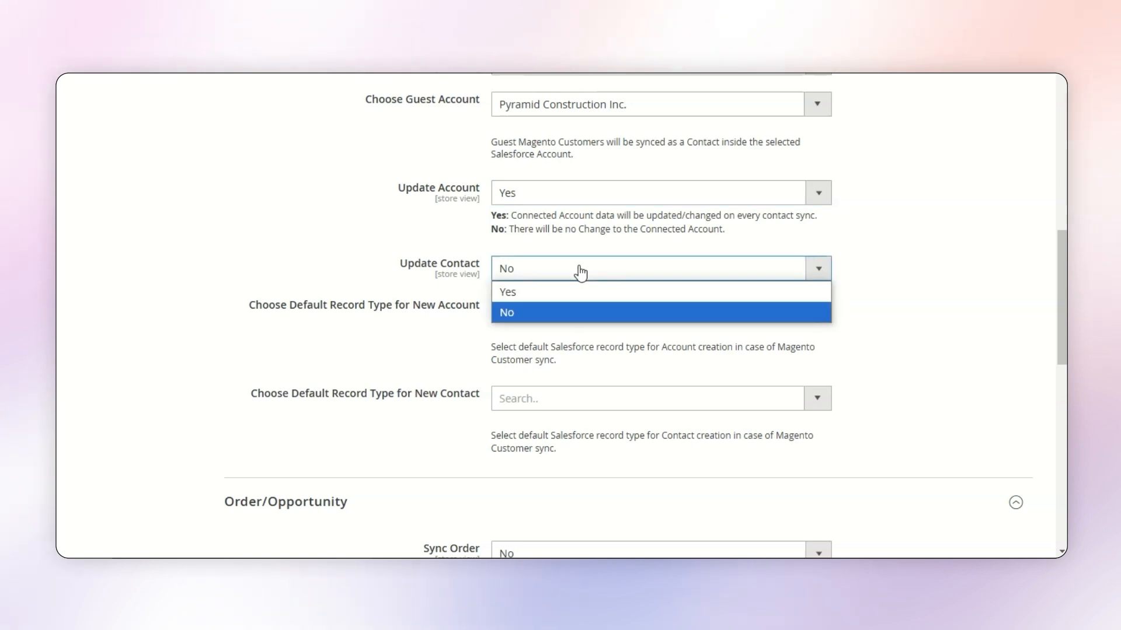
left_click(574, 289)
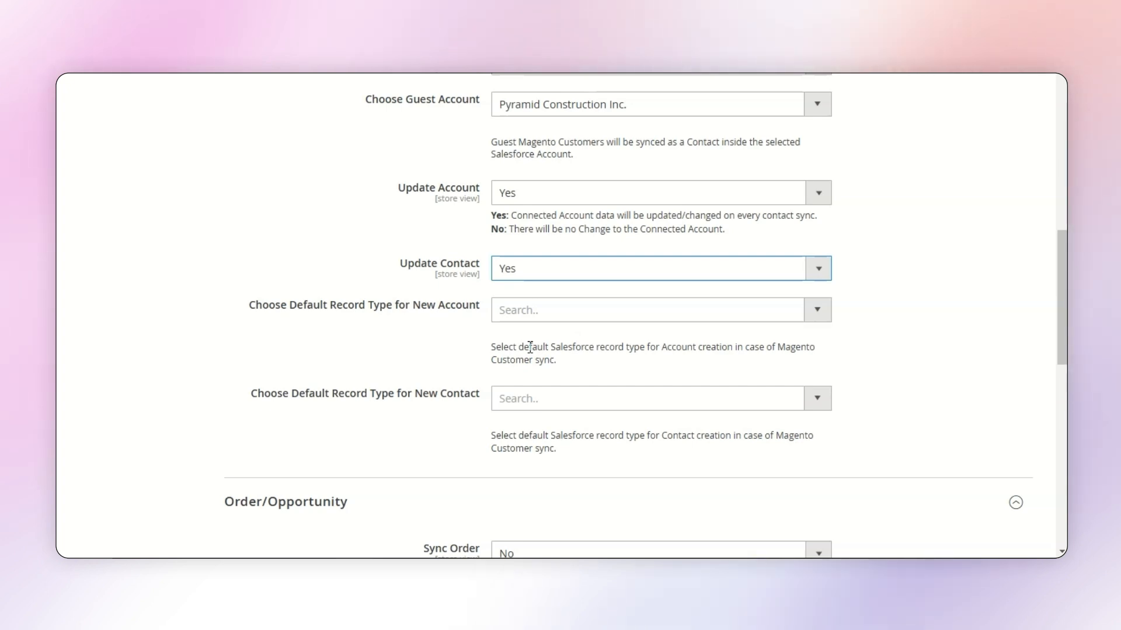
Set both Sync Order and Sync Opportunity to Yes in the Order/Opportunity settings.
scroll(467, 320, "down", 1)
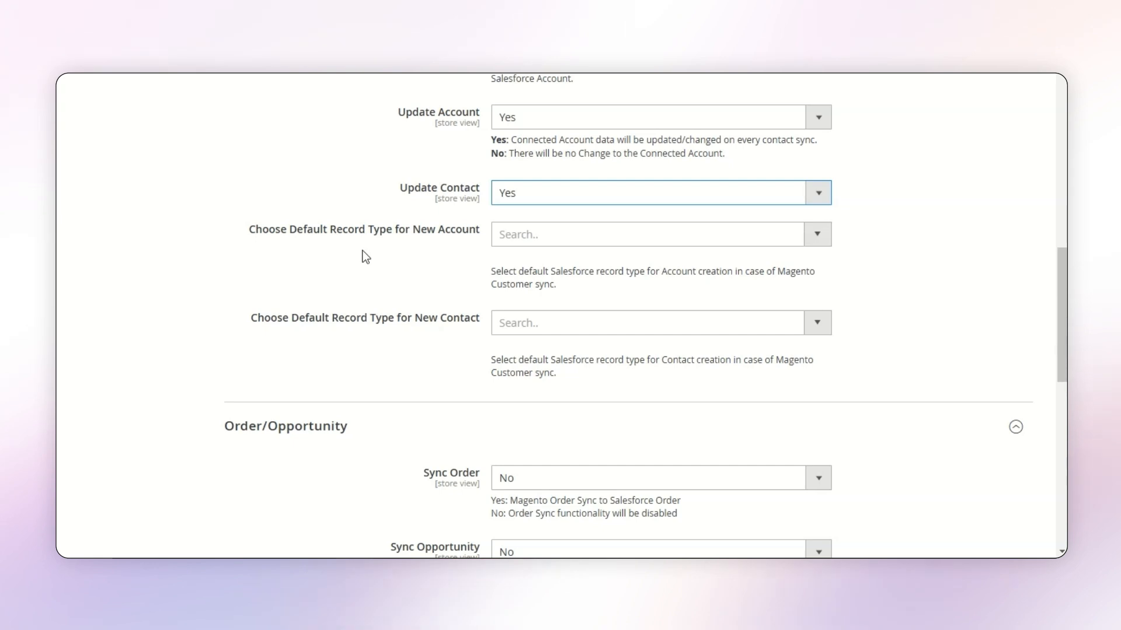
scroll(366, 257, "down", 1)
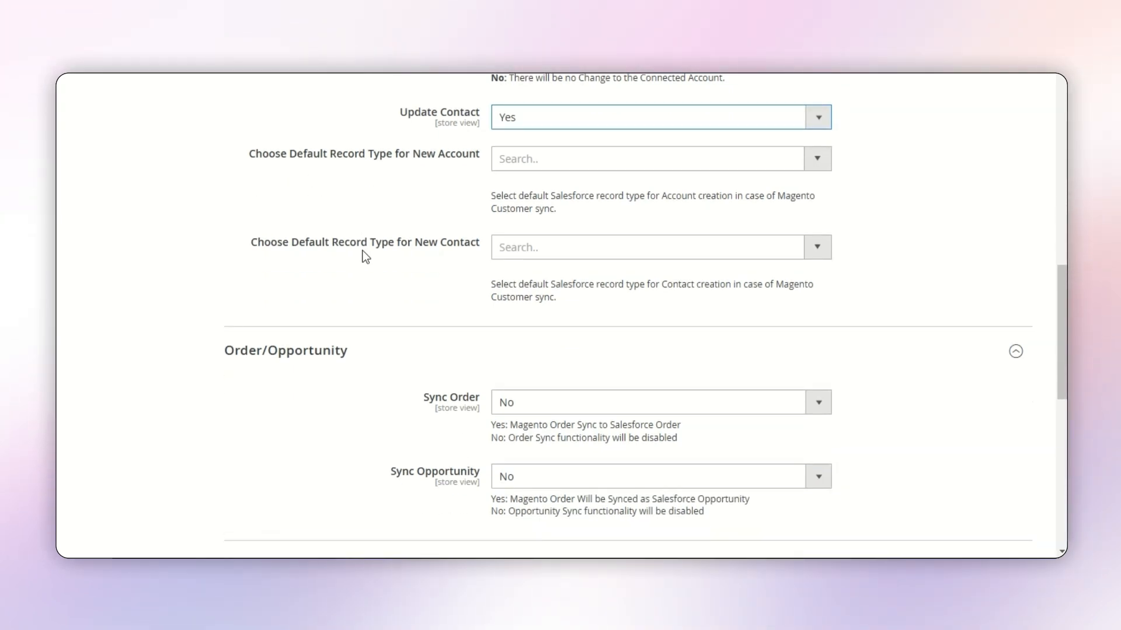
scroll(366, 257, "down", 2)
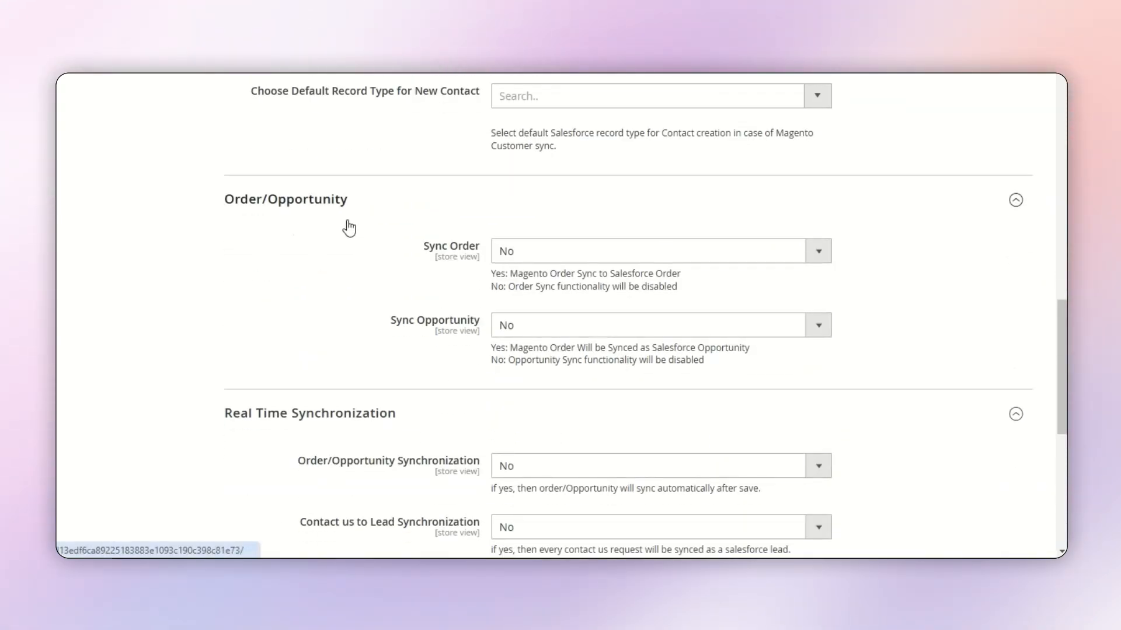
left_click(573, 254)
left_click(554, 274)
scroll(530, 276, "down", 1)
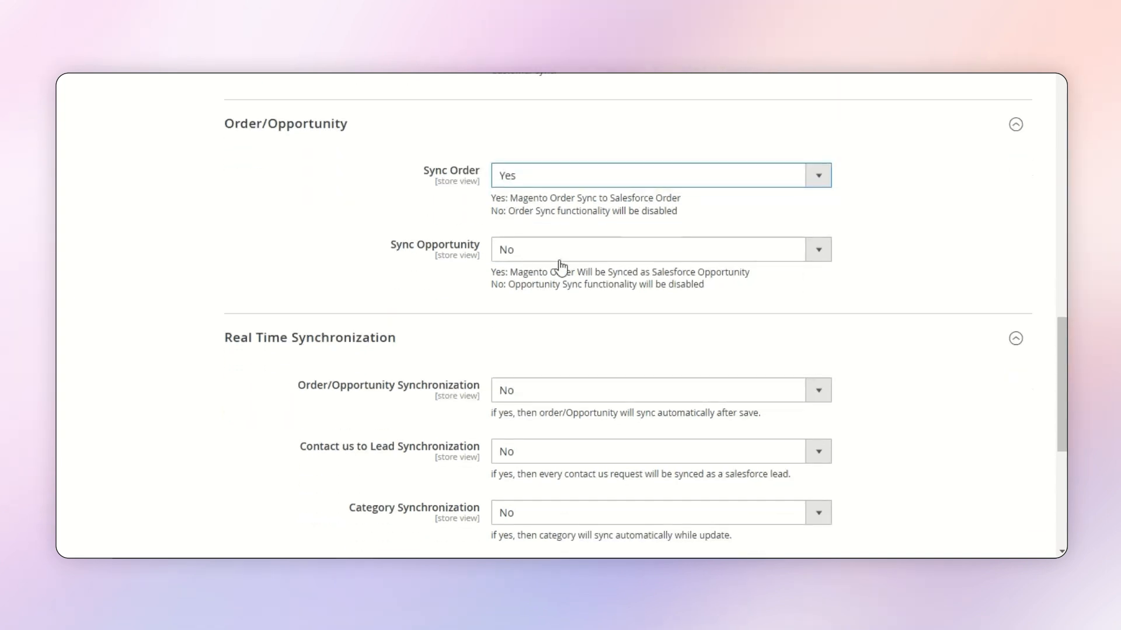
left_click(557, 257)
left_click(551, 270)
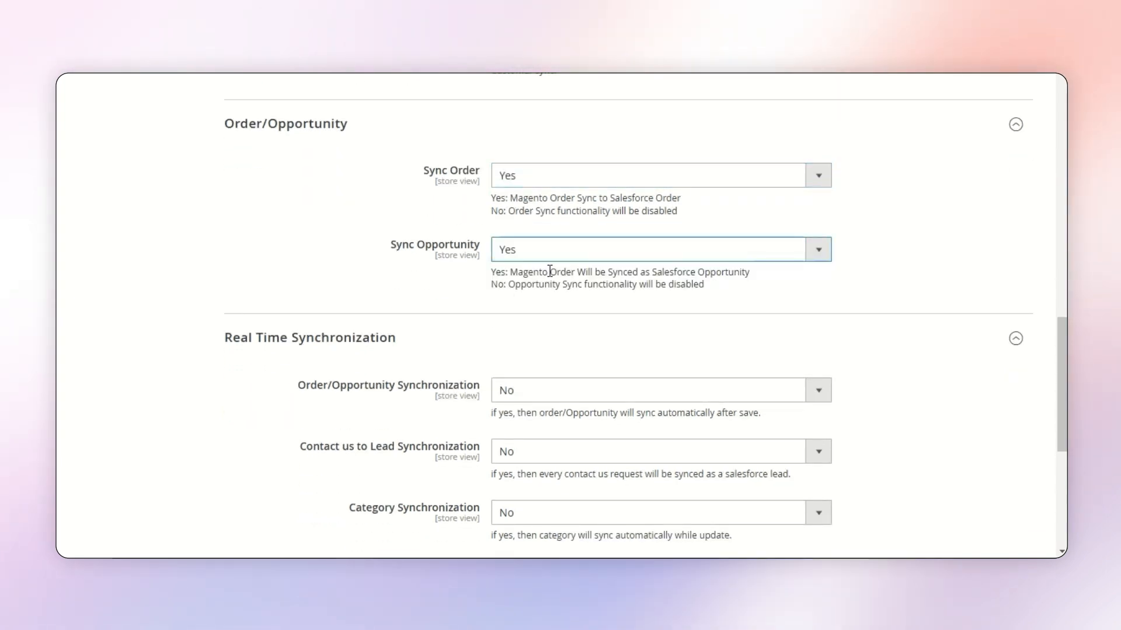
Review the Real Time Synchronization and Reset Salesforce Mapping settings, and save the connector configuration.
scroll(550, 271, "down", 1)
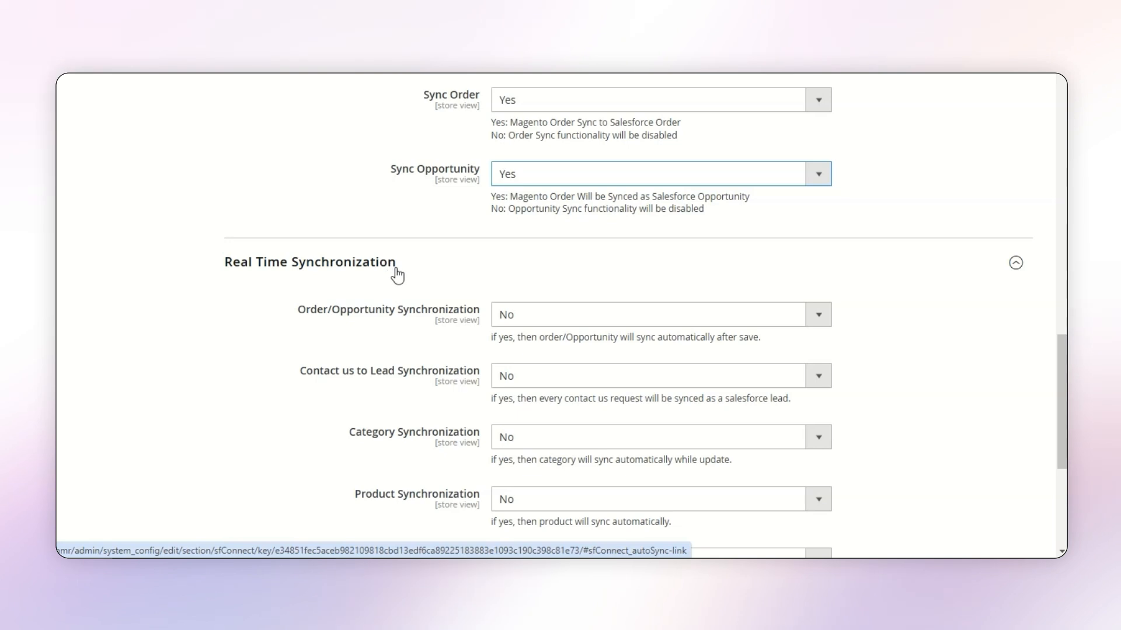
scroll(397, 274, "down", 1)
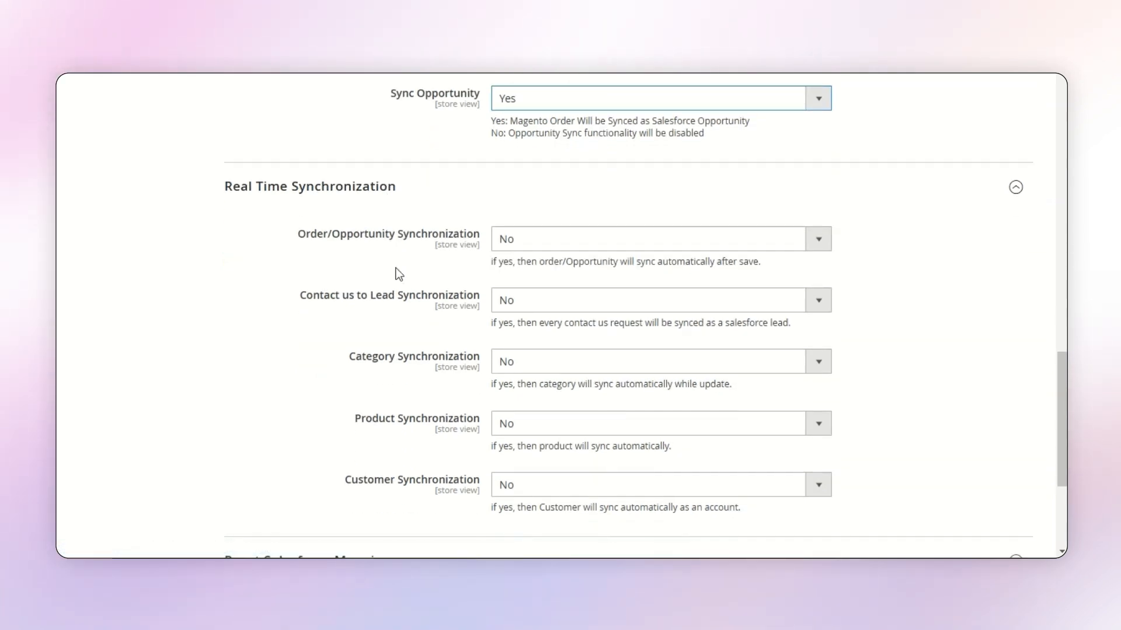
scroll(399, 274, "down", 1)
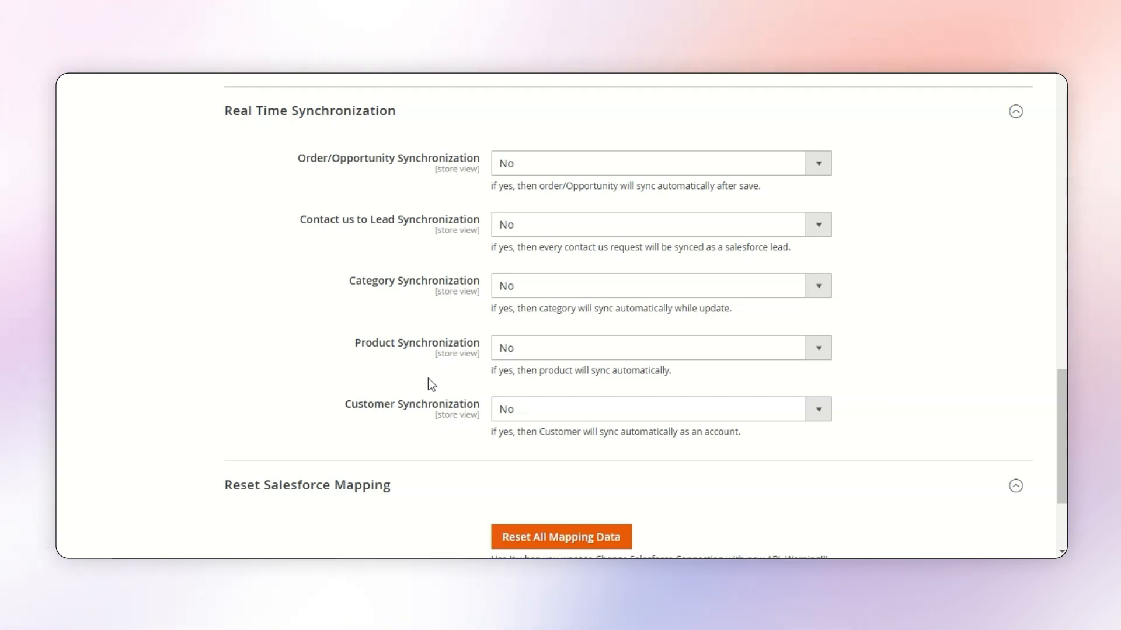
scroll(428, 379, "down", 1)
scroll(429, 379, "down", 1)
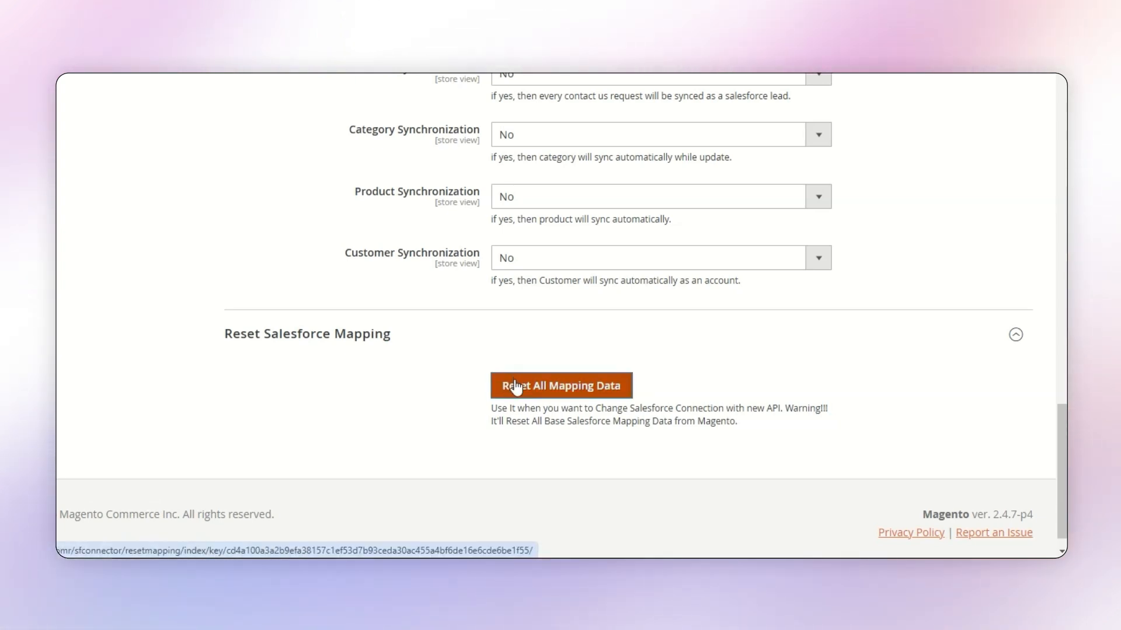
scroll(479, 459, "down", 1)
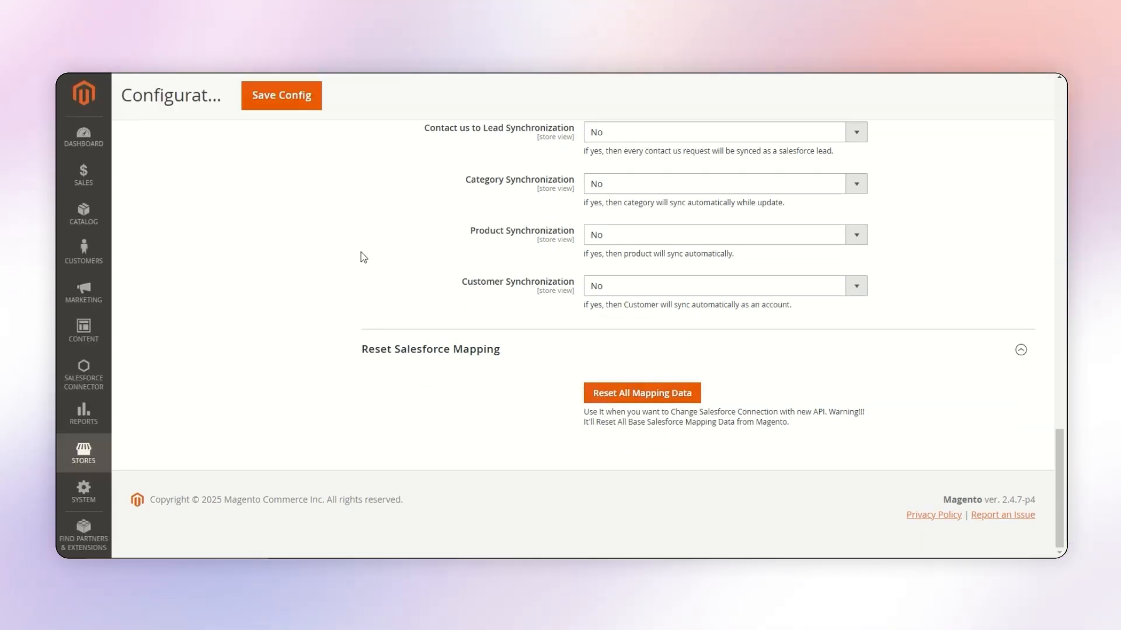
left_click(262, 105)
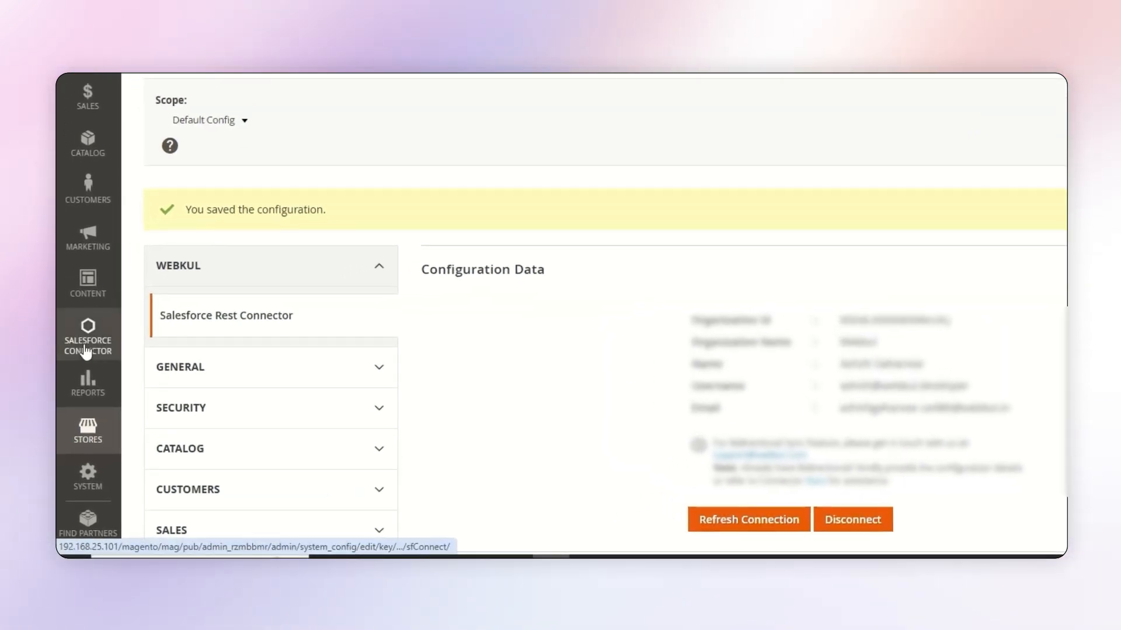
Open the Salesforce Connector's Product Synchronization page and look through the product list.
left_click(84, 352)
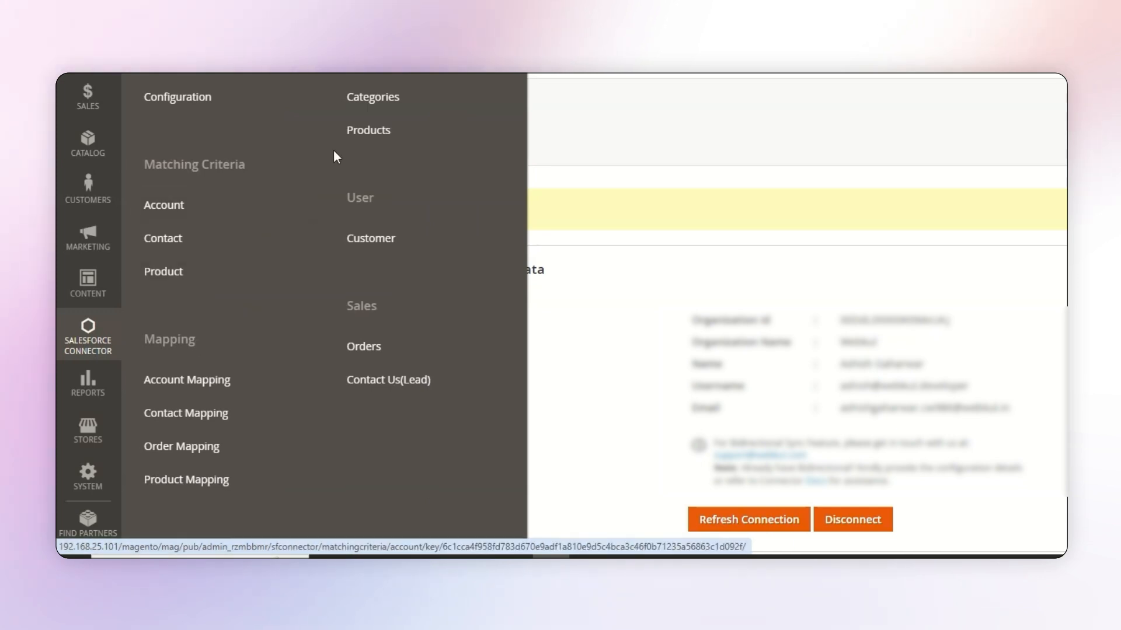
left_click(387, 139)
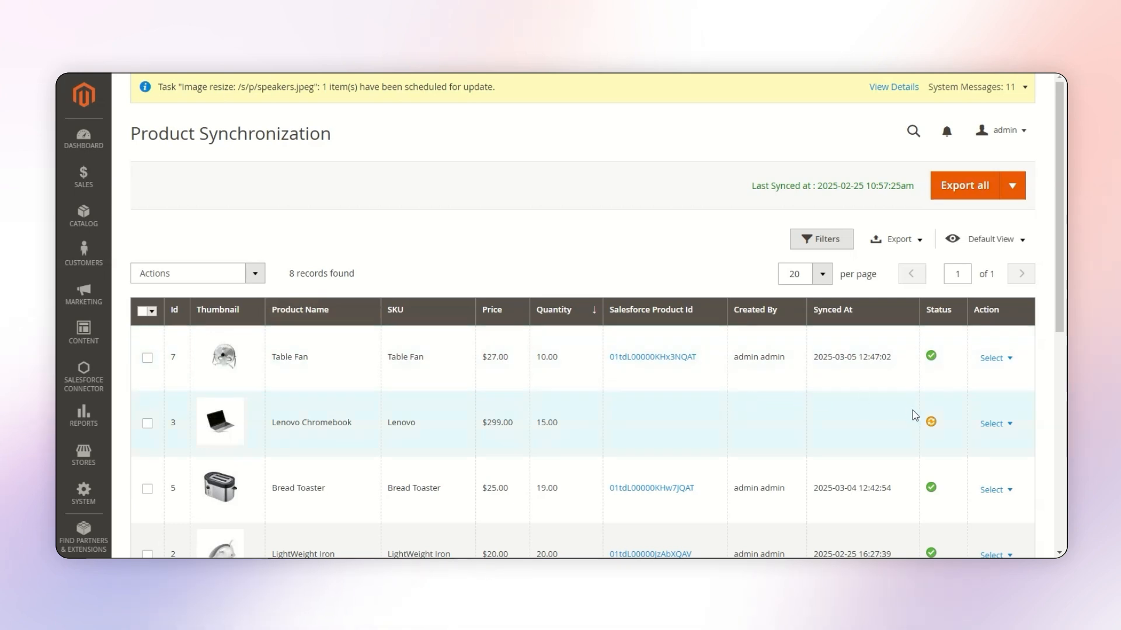
scroll(913, 410, "down", 5)
scroll(912, 411, "up", 2)
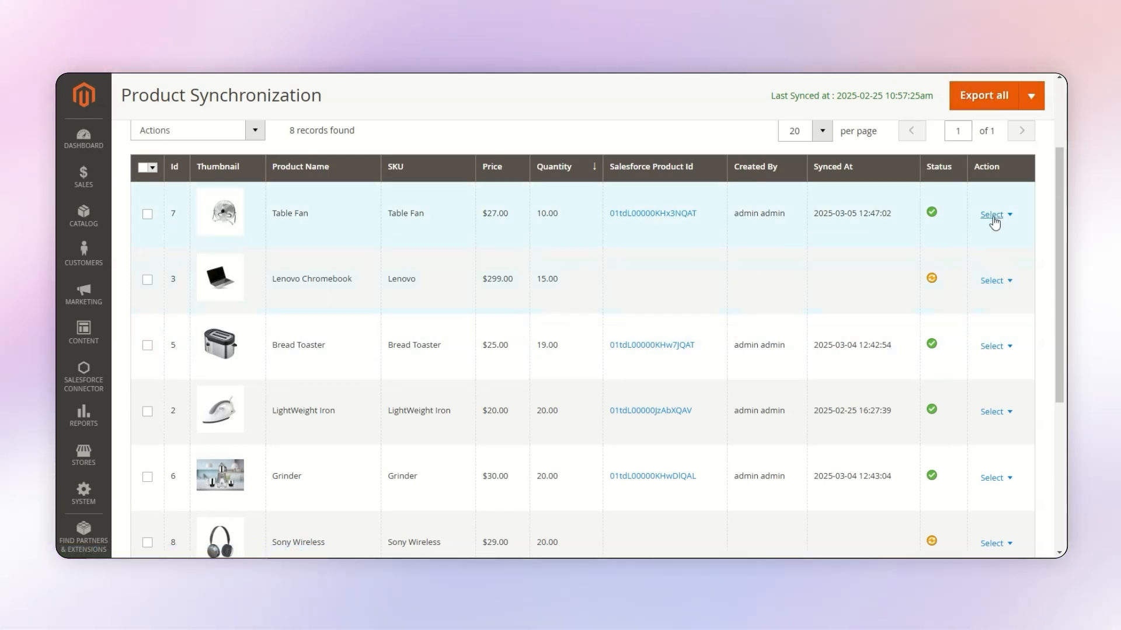
Export the Lenovo Chromebook product to Salesforce and open its Salesforce product record.
left_click(992, 215)
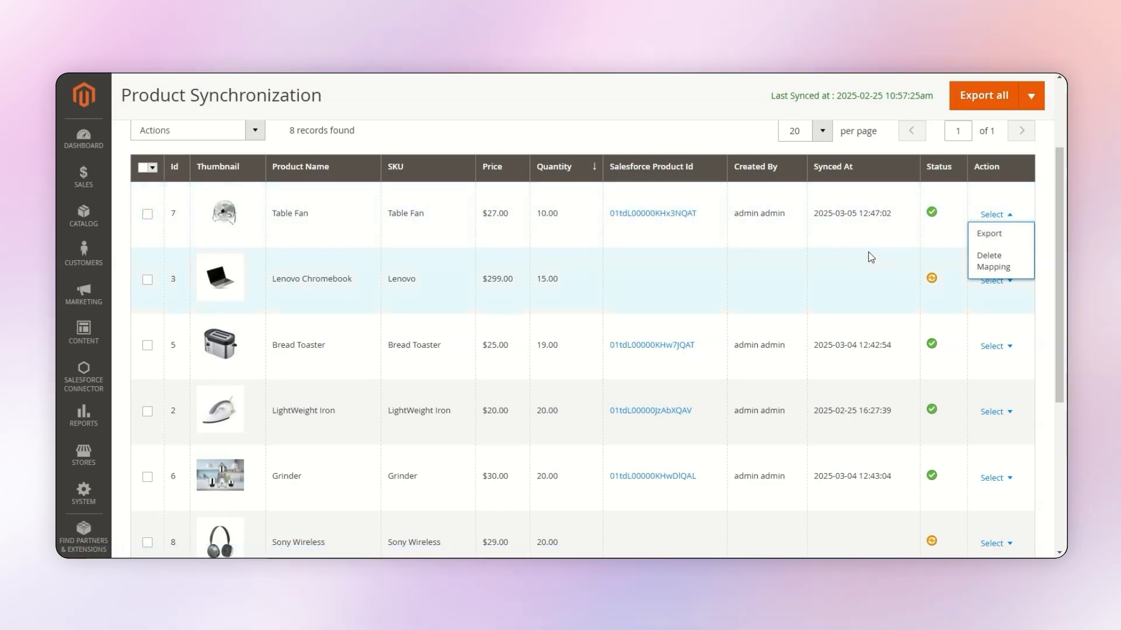
left_click(934, 274)
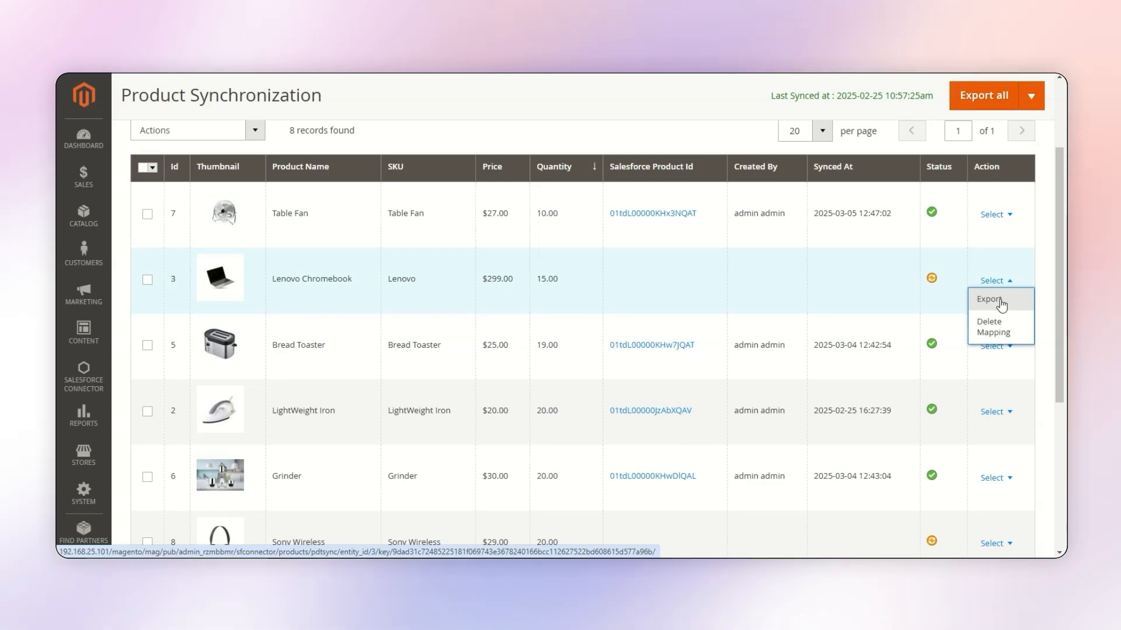
left_click(1001, 303)
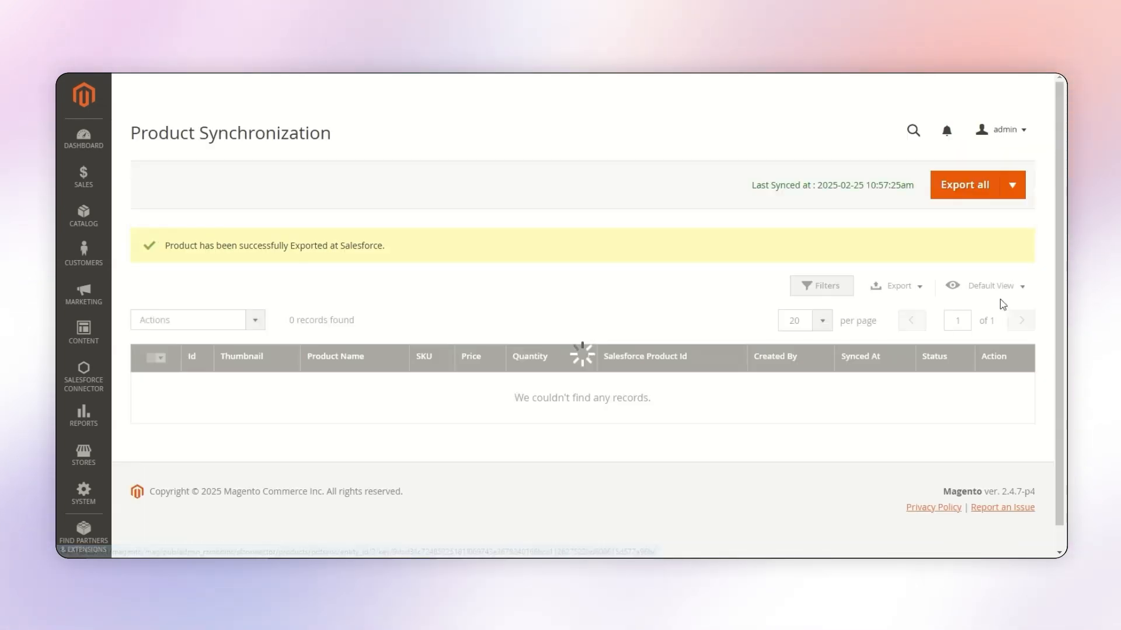
scroll(912, 299, "down", 5)
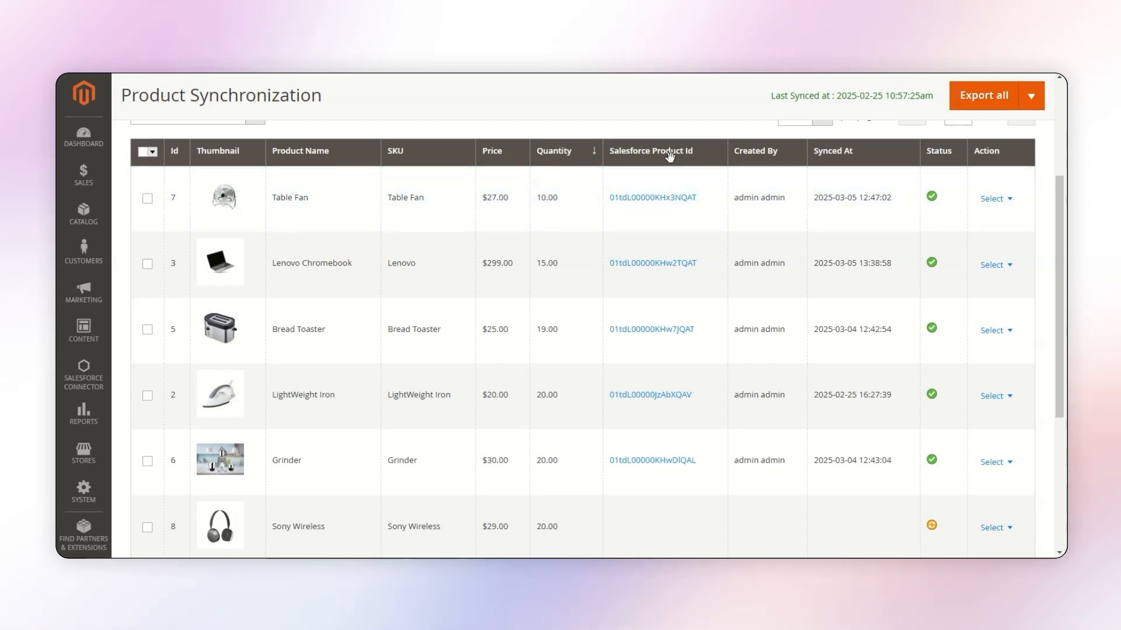
left_click(653, 264)
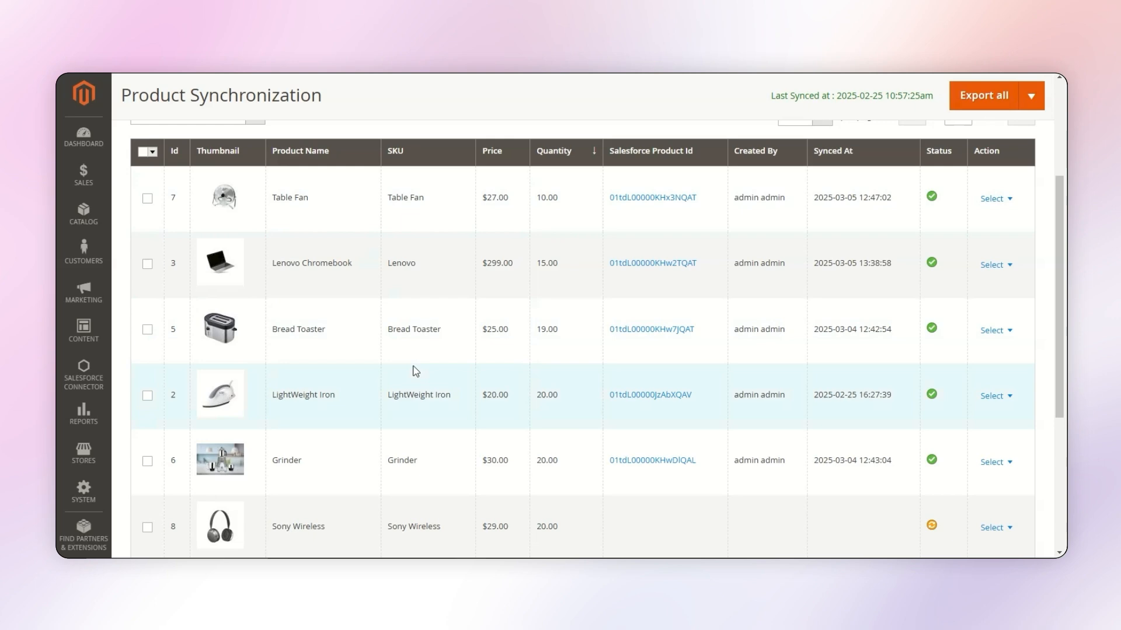
Export the Sony Wireless and Bose Soundbar products to Salesforce together as a bulk action.
scroll(150, 352, "down", 3)
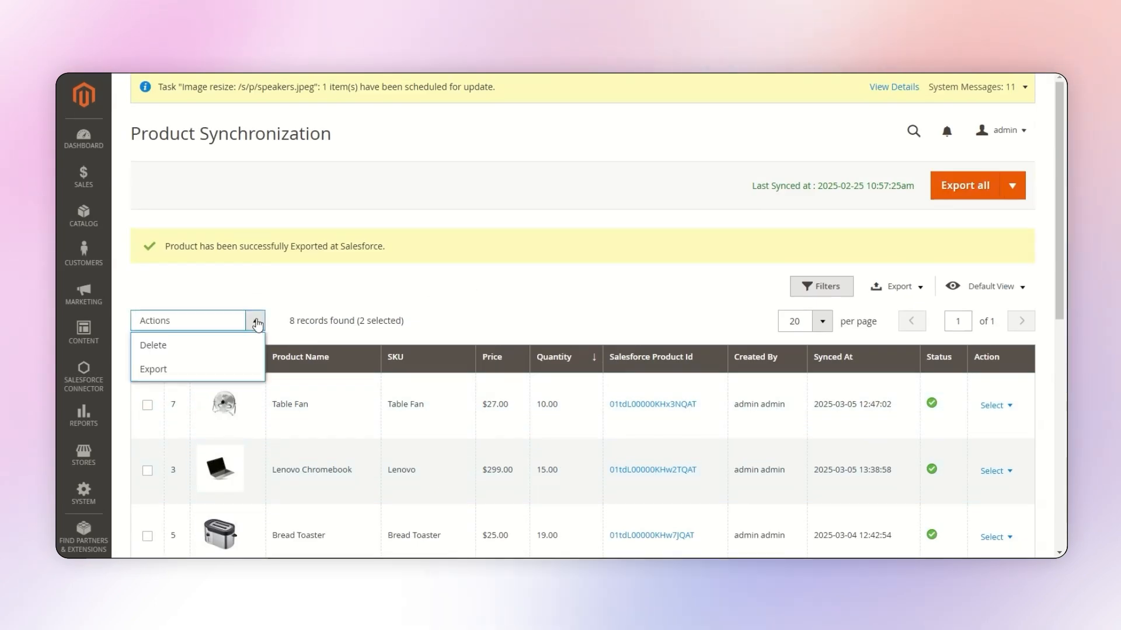
left_click(678, 198)
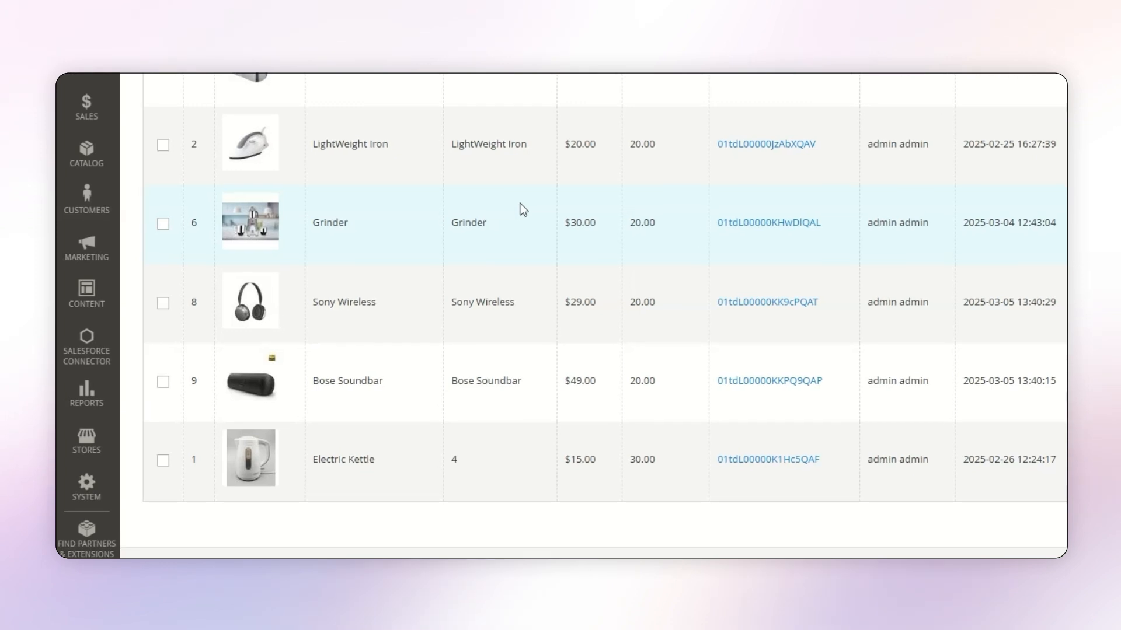
In the Salesforce Connector configuration, set the real-time Order/Opportunity Synchronization and Contact us to Lead Synchronization to Yes.
left_click(104, 339)
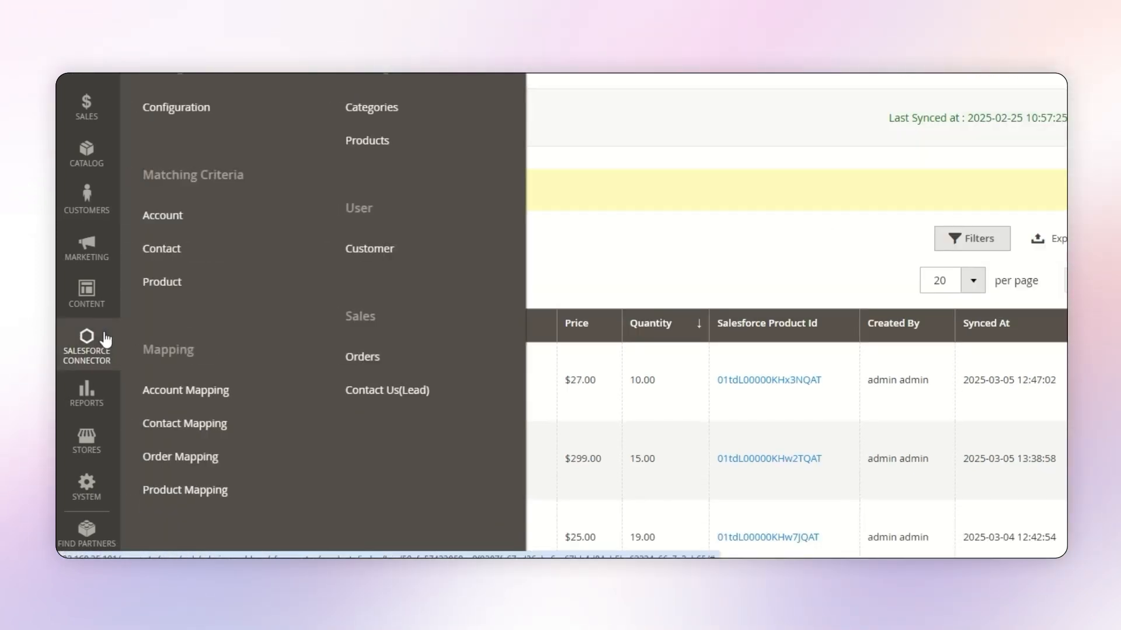
left_click(193, 110)
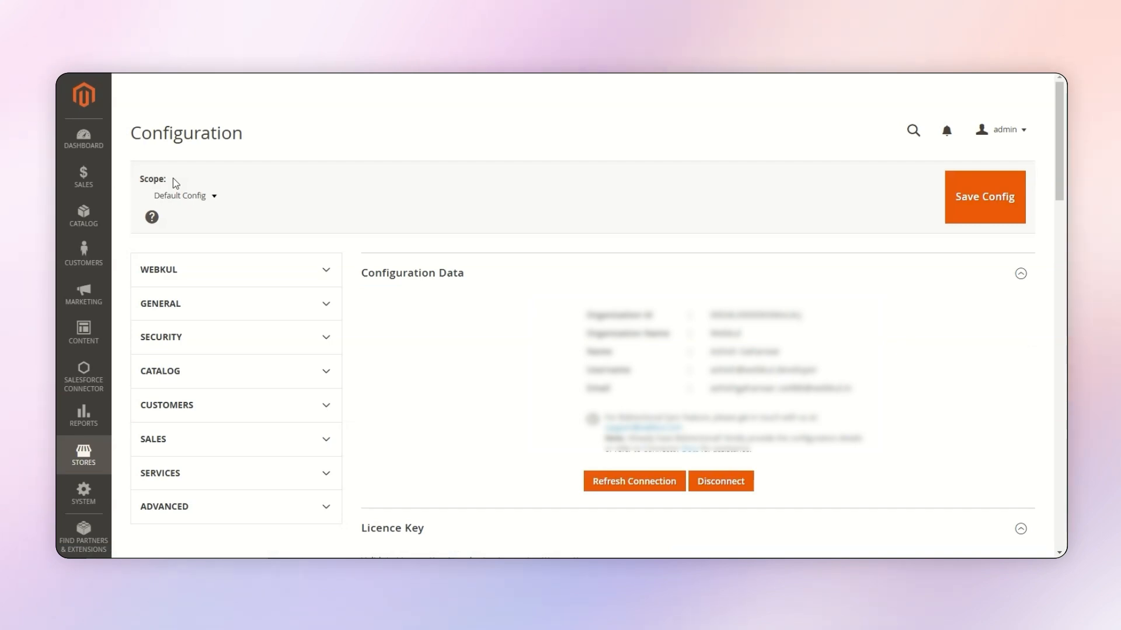
scroll(843, 368, "down", 10)
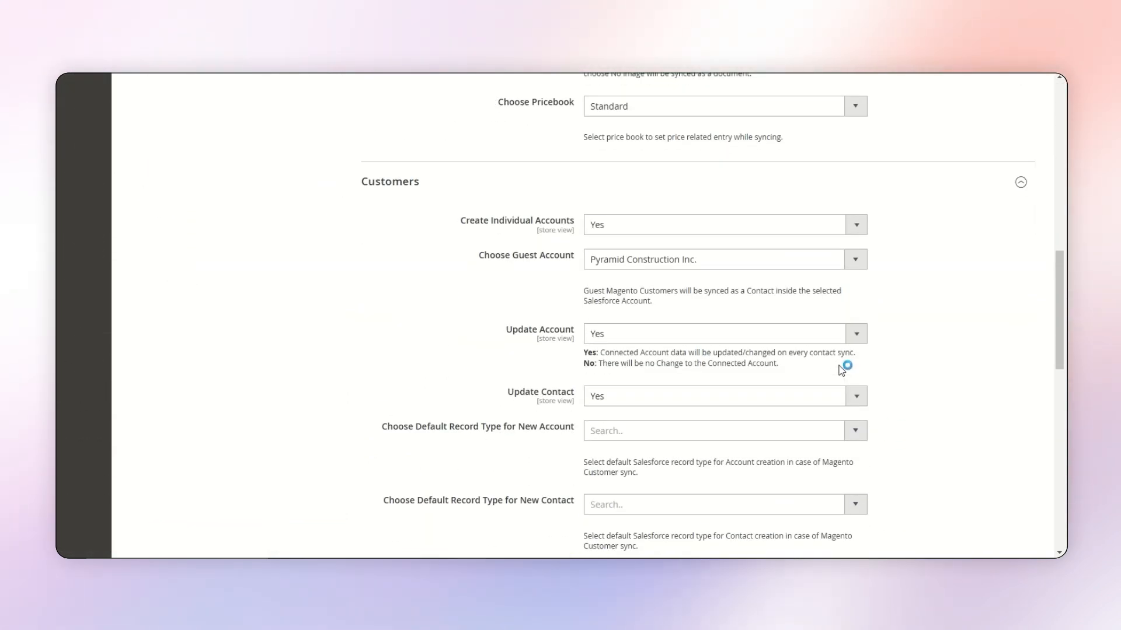
scroll(841, 370, "down", 4)
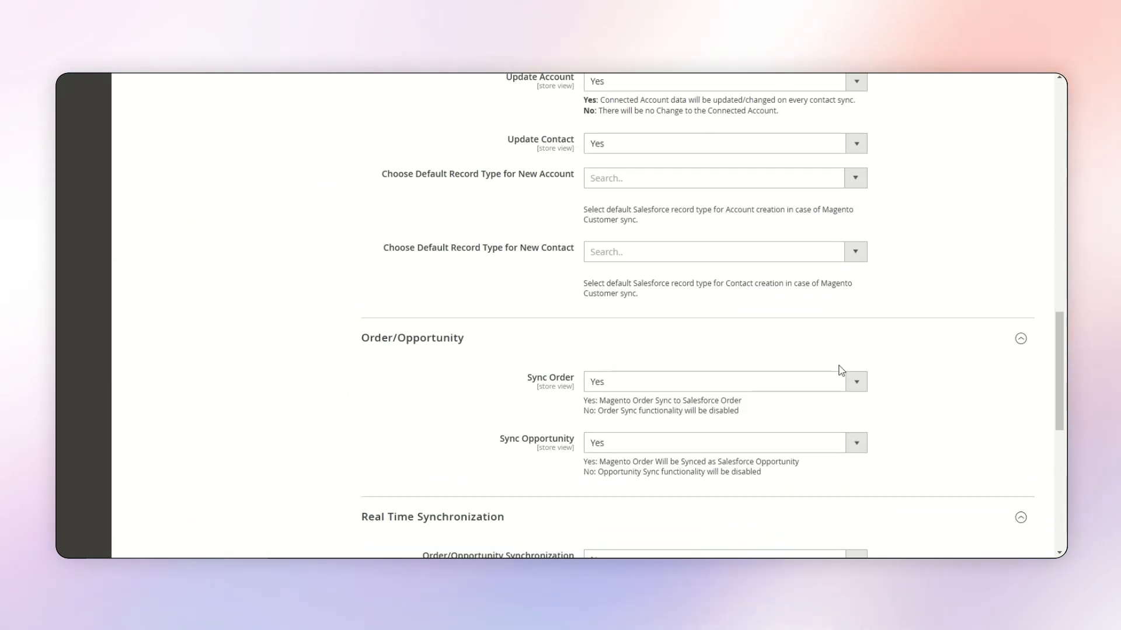
scroll(841, 370, "down", 5)
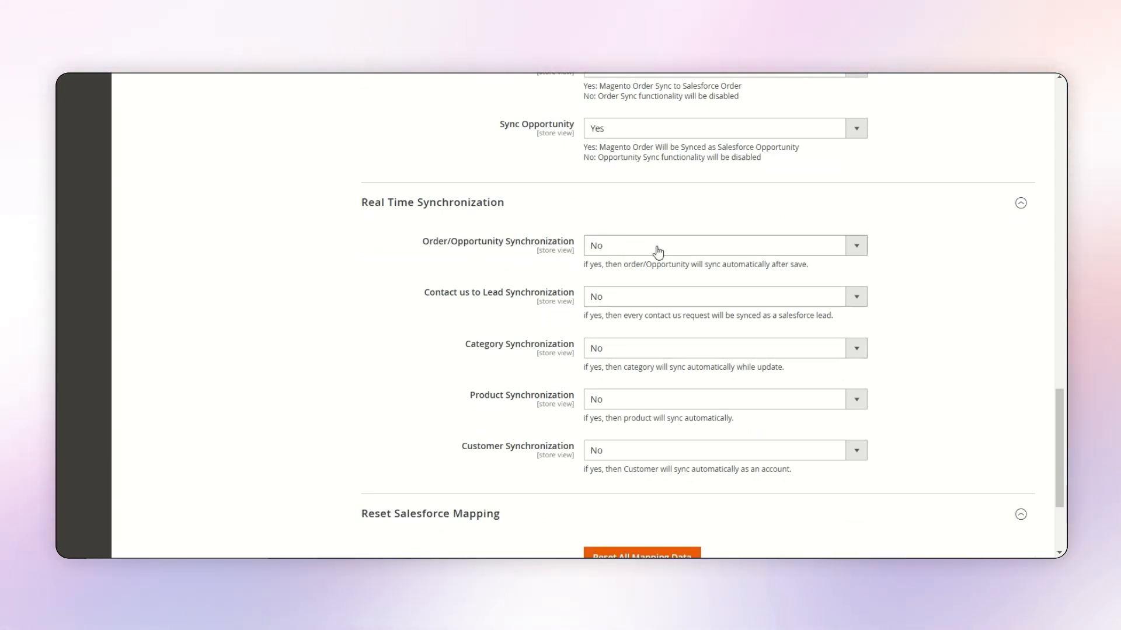
left_click(658, 252)
left_click(623, 274)
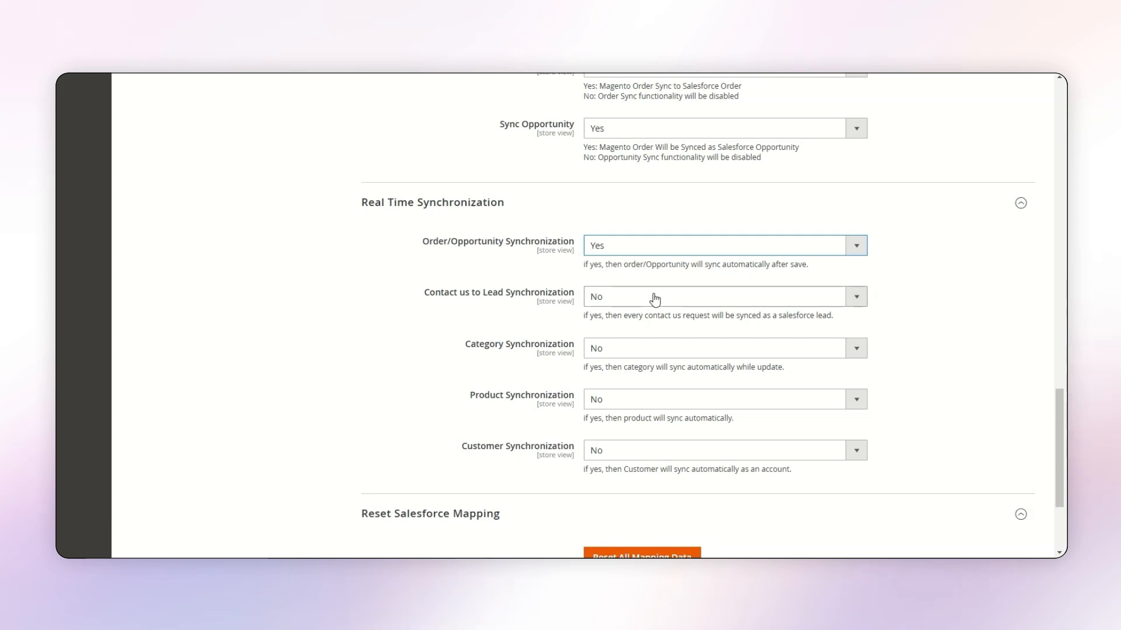
left_click(615, 296)
left_click(614, 310)
Set Category, Product and Customer Synchronization to Yes in the Real Time Synchronization settings.
scroll(711, 282, "down", 1)
left_click(683, 285)
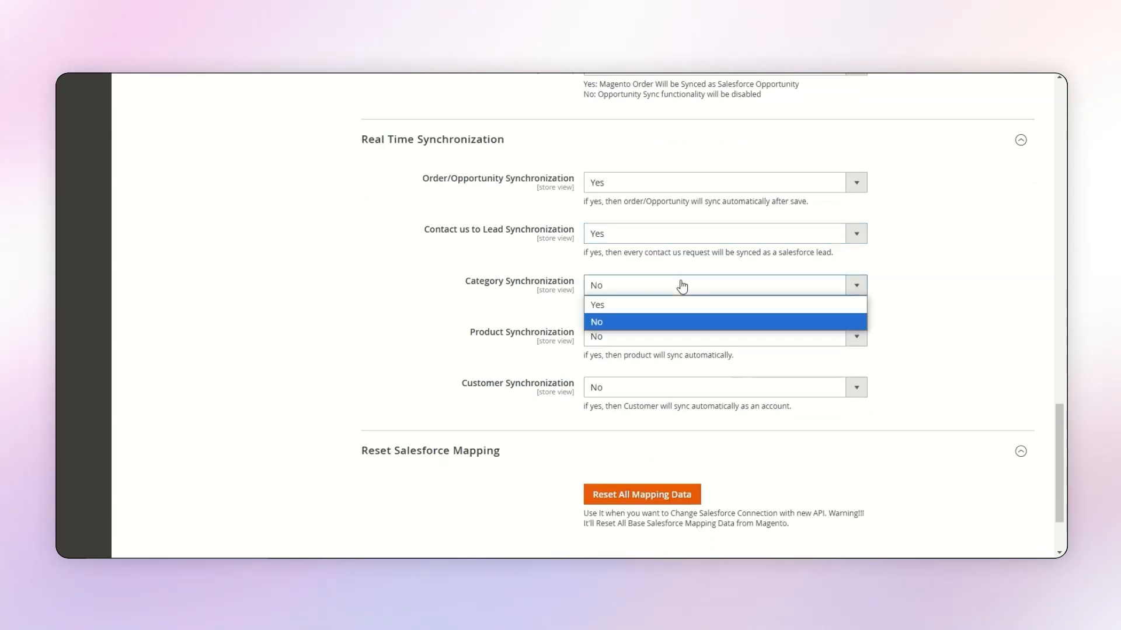
left_click(731, 303)
scroll(666, 281, "down", 1)
left_click(663, 277)
left_click(654, 287)
left_click(655, 324)
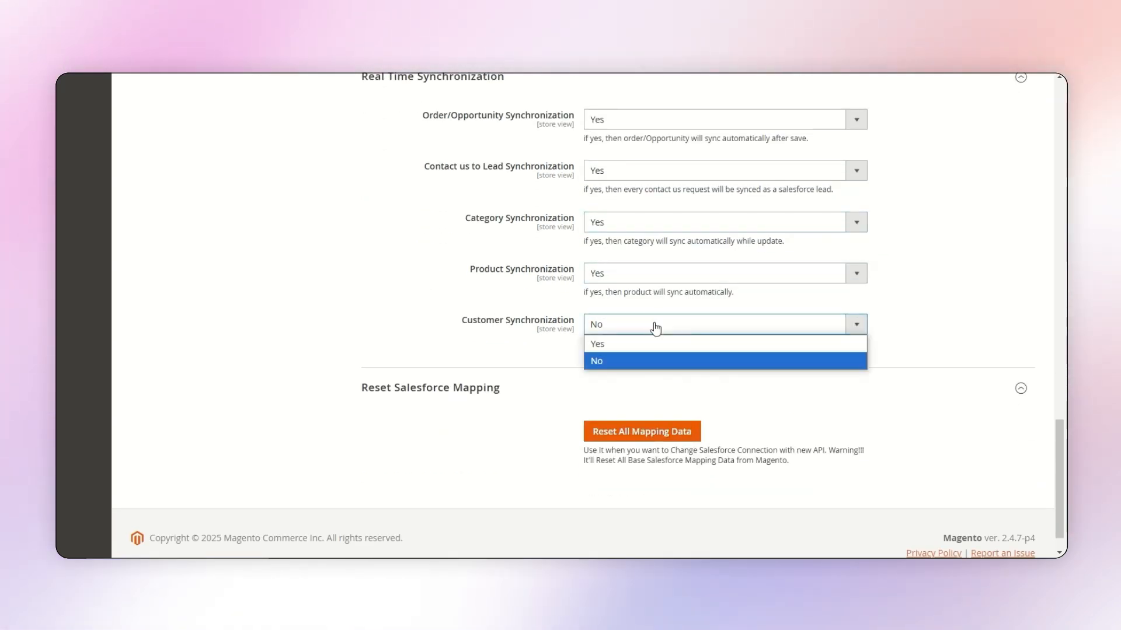
left_click(656, 343)
Save the connector configuration and review the saved Real Time Synchronization settings.
scroll(499, 347, "up", 2)
scroll(499, 348, "up", 20)
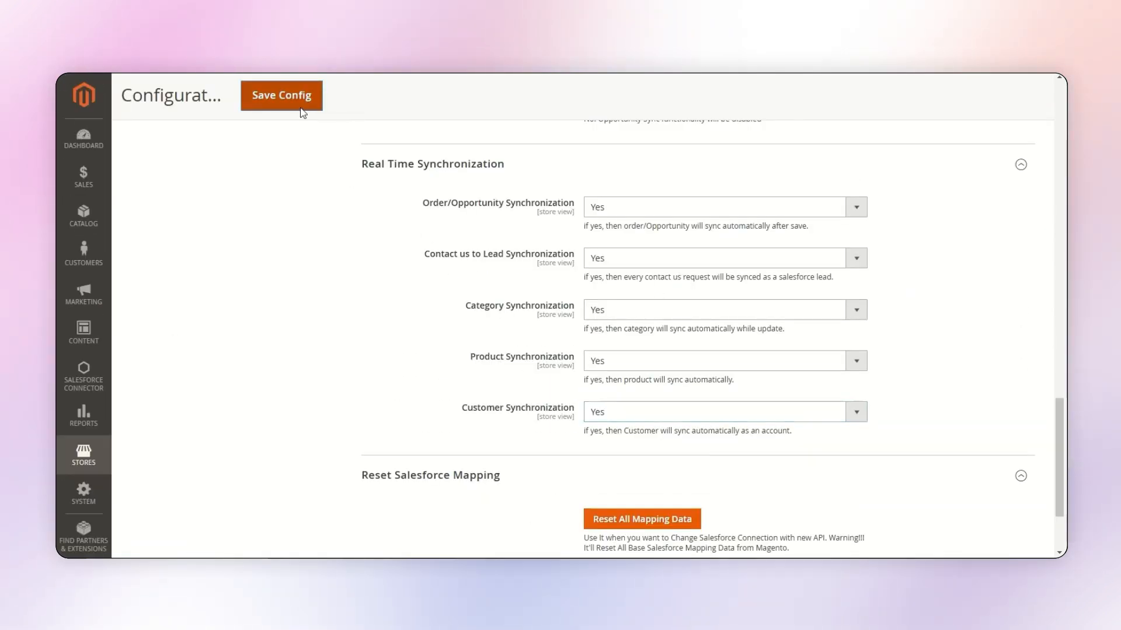
left_click(303, 111)
scroll(377, 251, "down", 2)
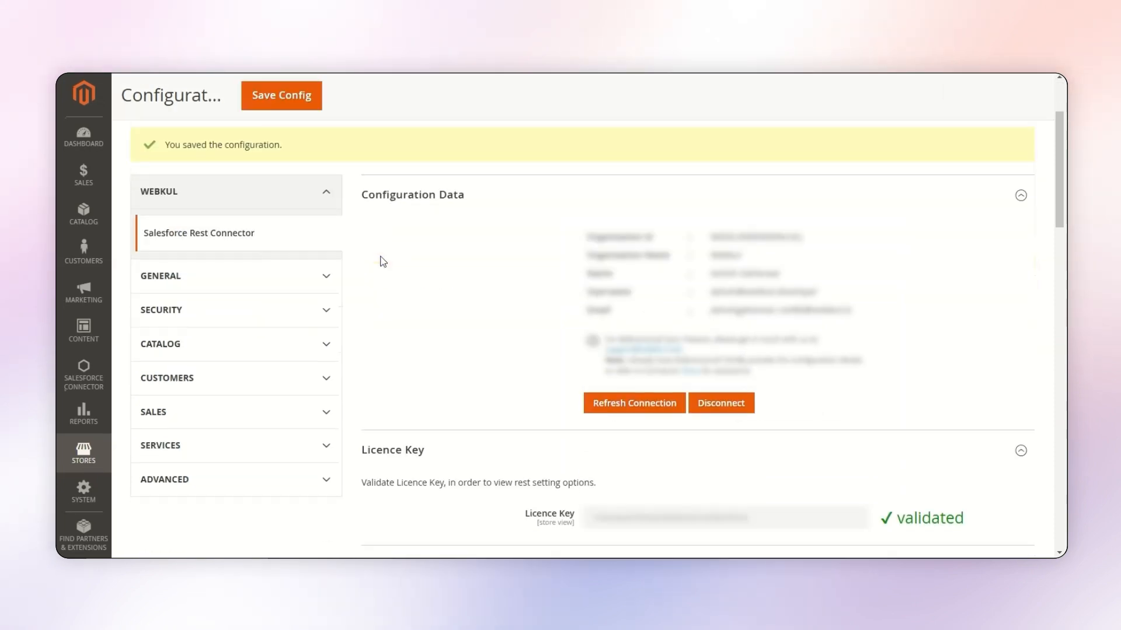
scroll(383, 261, "down", 20)
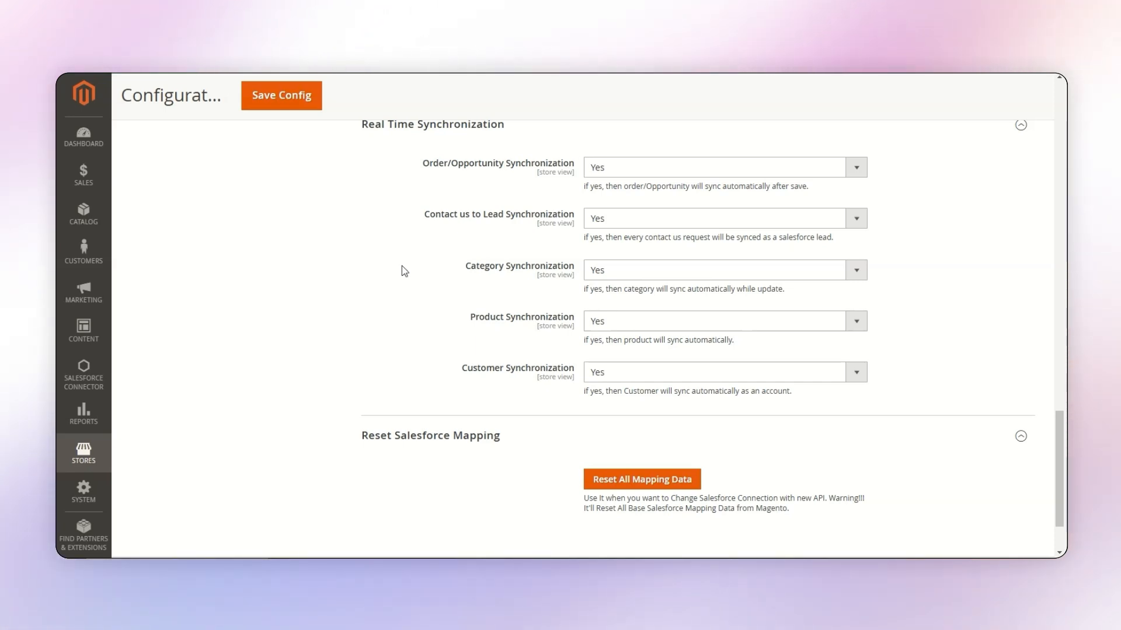
Open the catalog's Products page and look through the existing products.
left_click(87, 217)
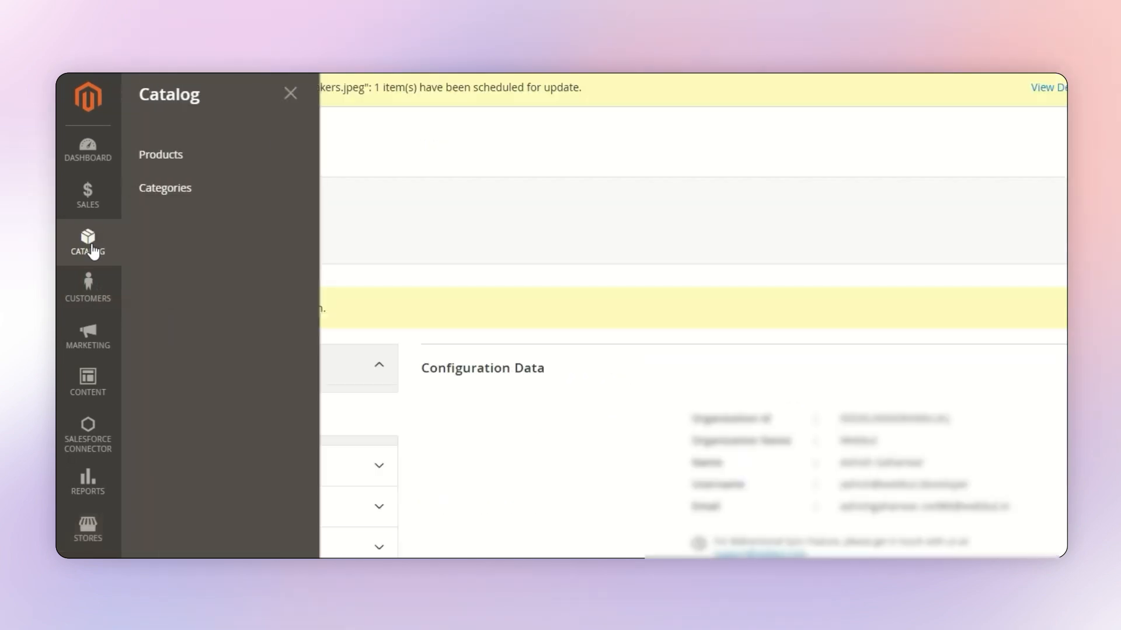
left_click(187, 150)
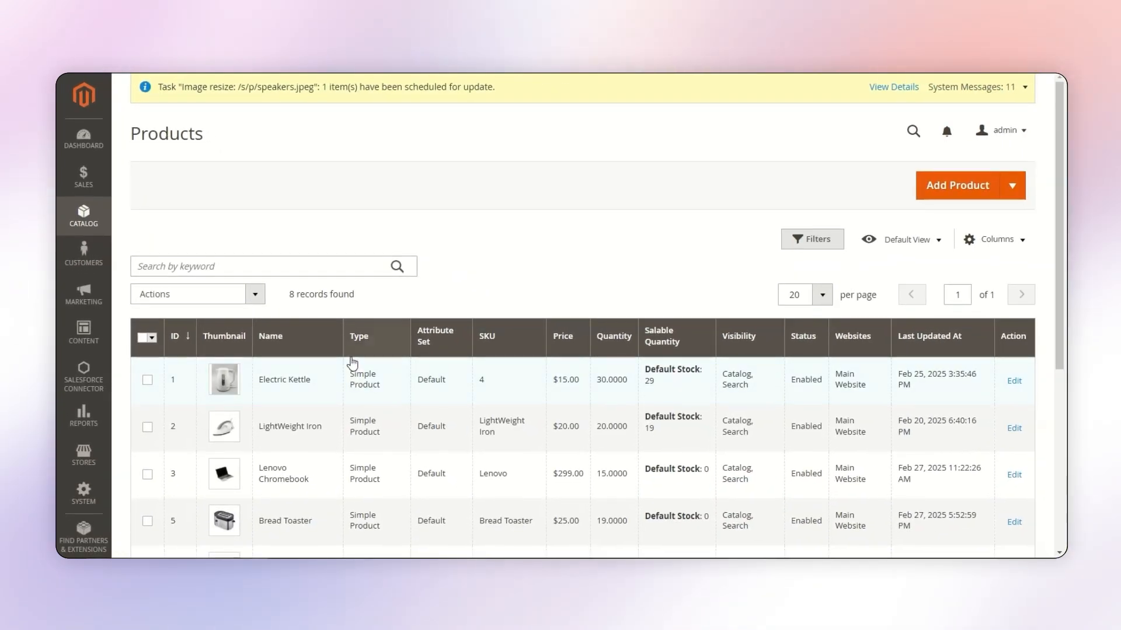
scroll(348, 358, "down", 5)
scroll(341, 356, "up", 3)
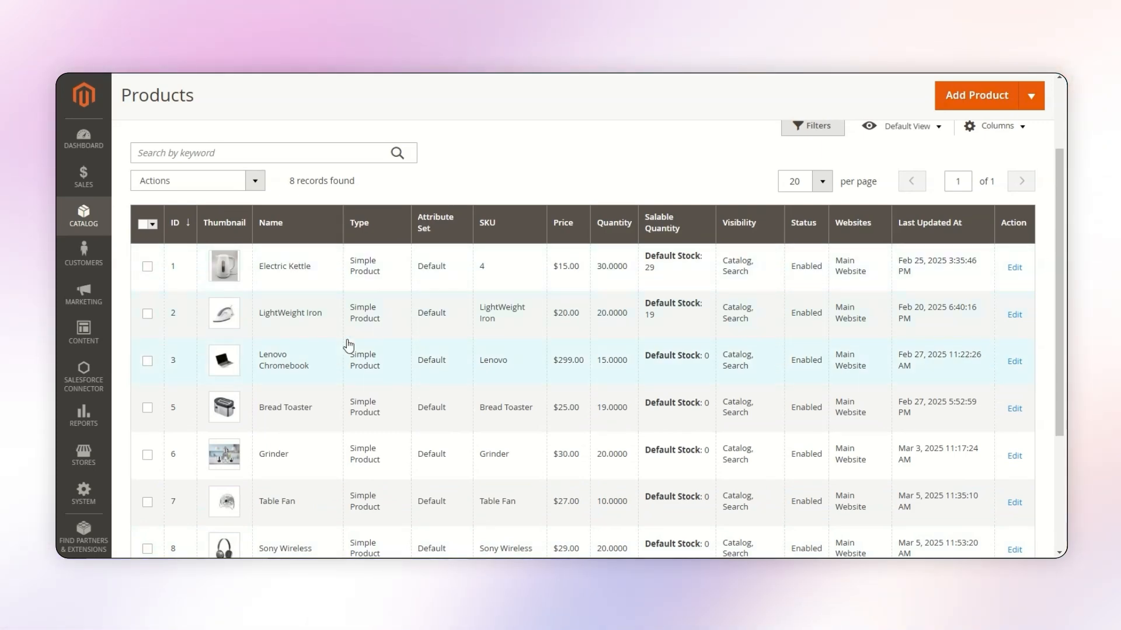
scroll(349, 345, "down", 2)
scroll(350, 343, "up", 4)
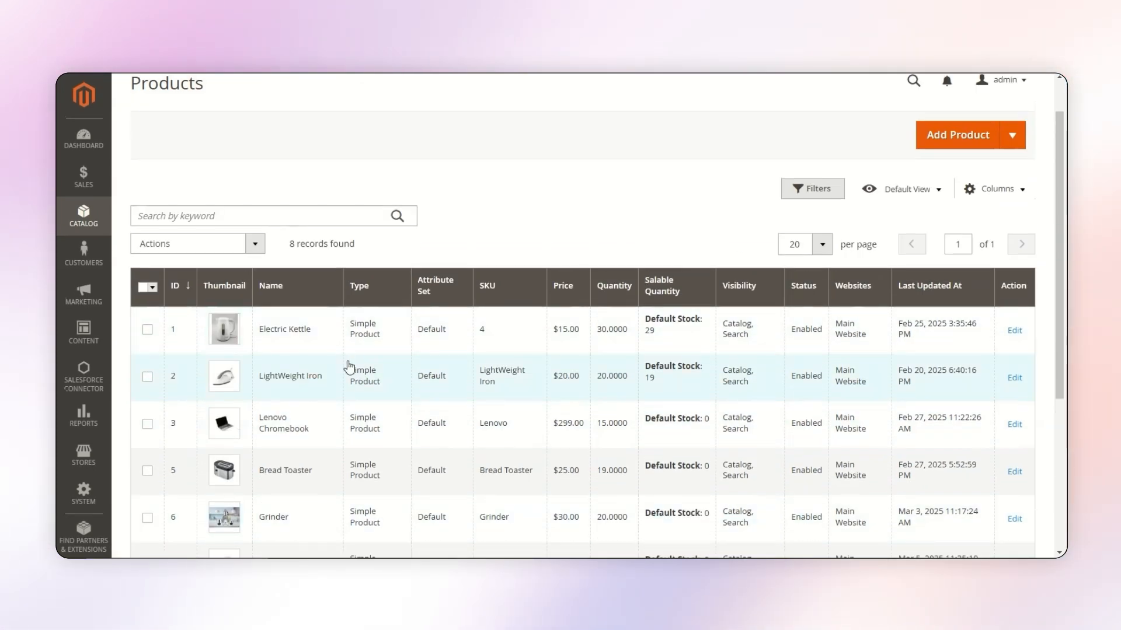
Start a new product and name it Nikon Camera.
left_click(953, 145)
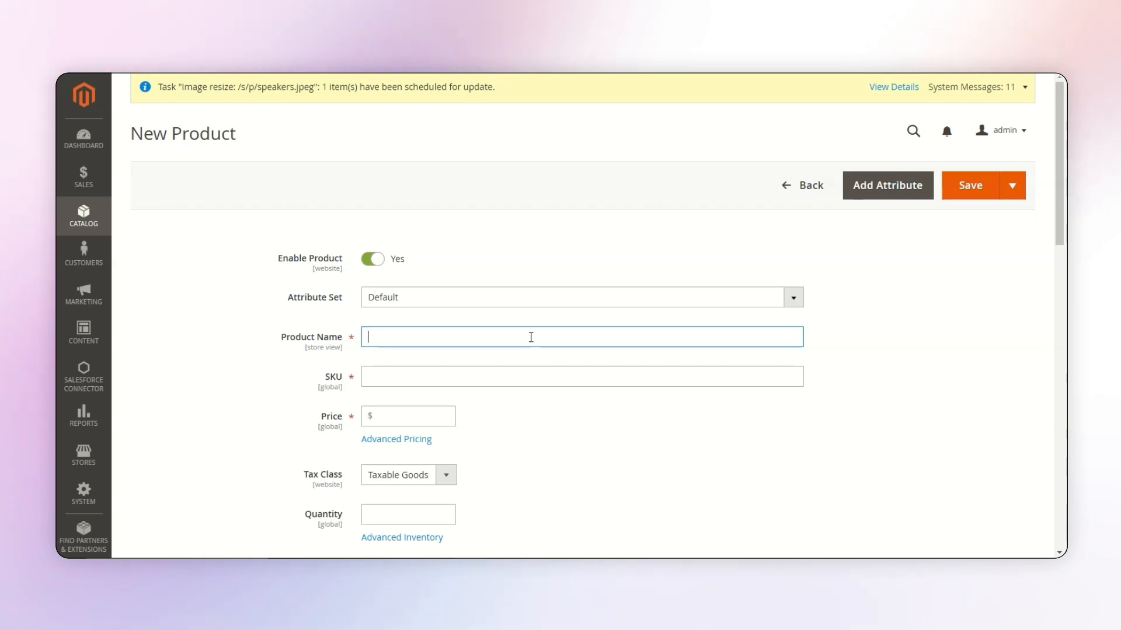
type("Nikon Camera")
scroll(531, 337, "down", 2)
Enter the new product's price, and set its quantity to 20 and its weight to 7 lbs.
left_click(412, 286)
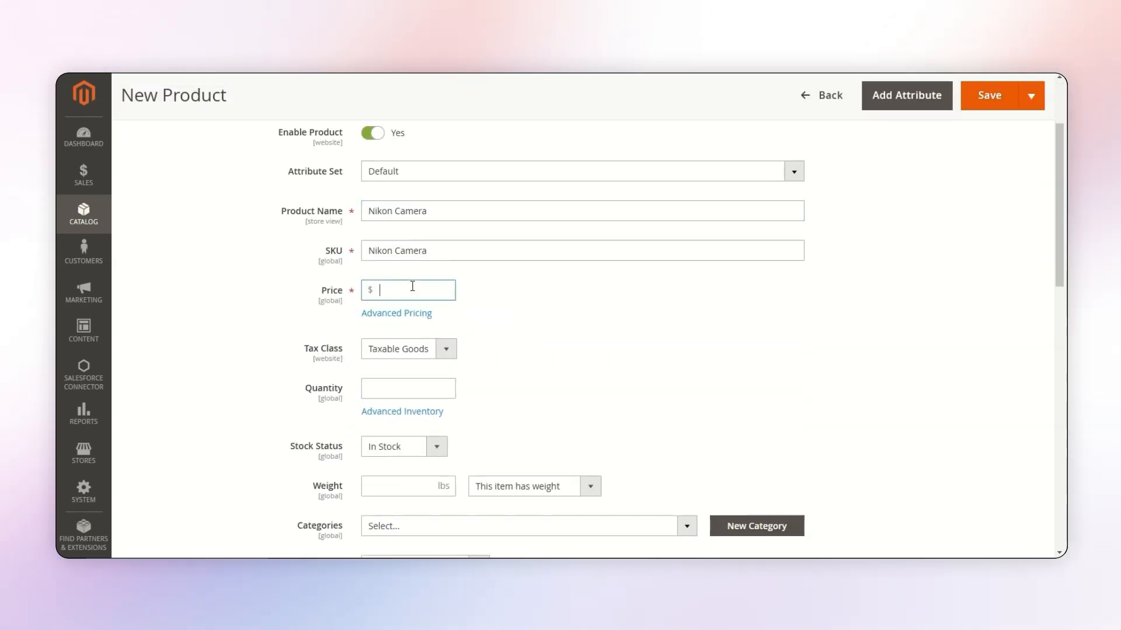
scroll(412, 286, "down", 1)
left_click(424, 318)
scroll(415, 326, "down", 3)
left_click(395, 228)
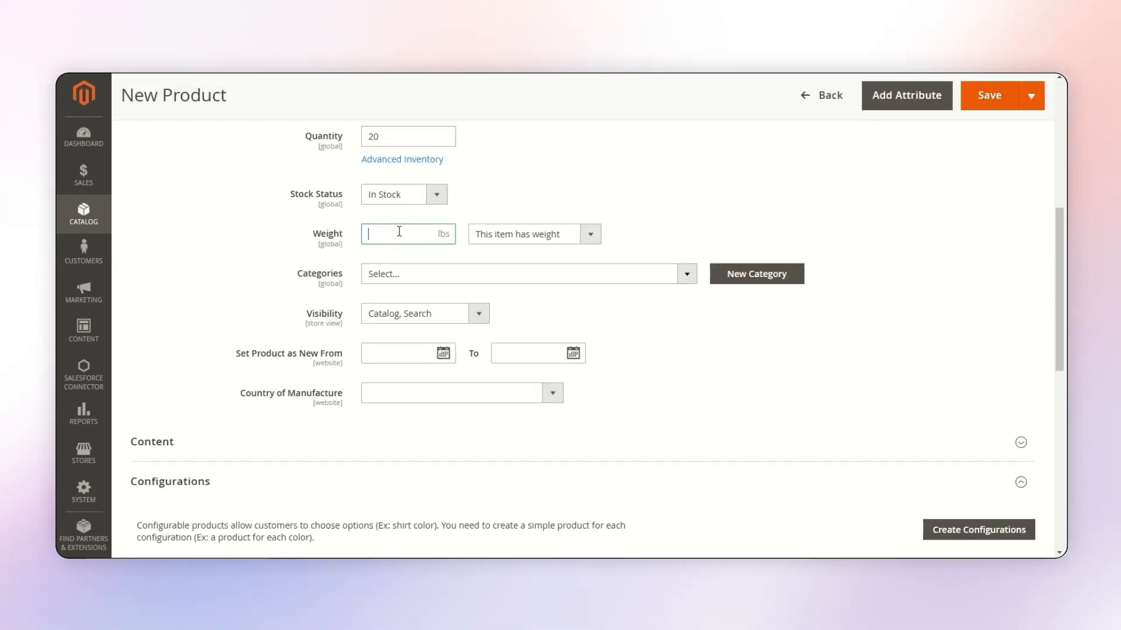
type("7")
scroll(413, 268, "down", 1)
scroll(415, 268, "up", 1)
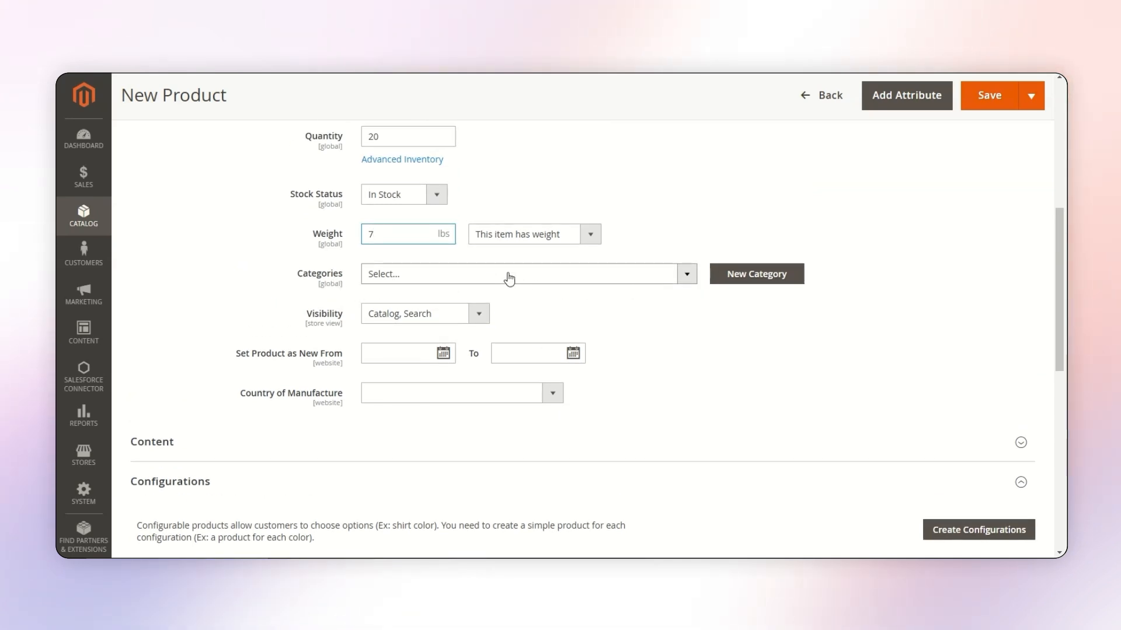
Create a new category named Camera under the parent category Electronics and assign it to the product.
left_click(687, 276)
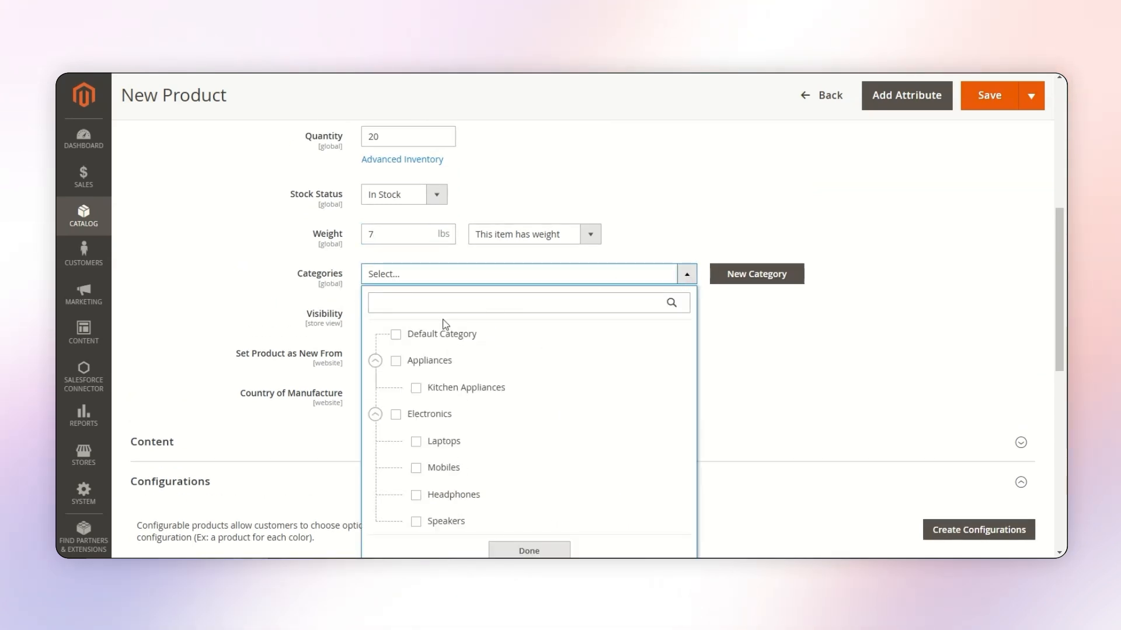
left_click(752, 277)
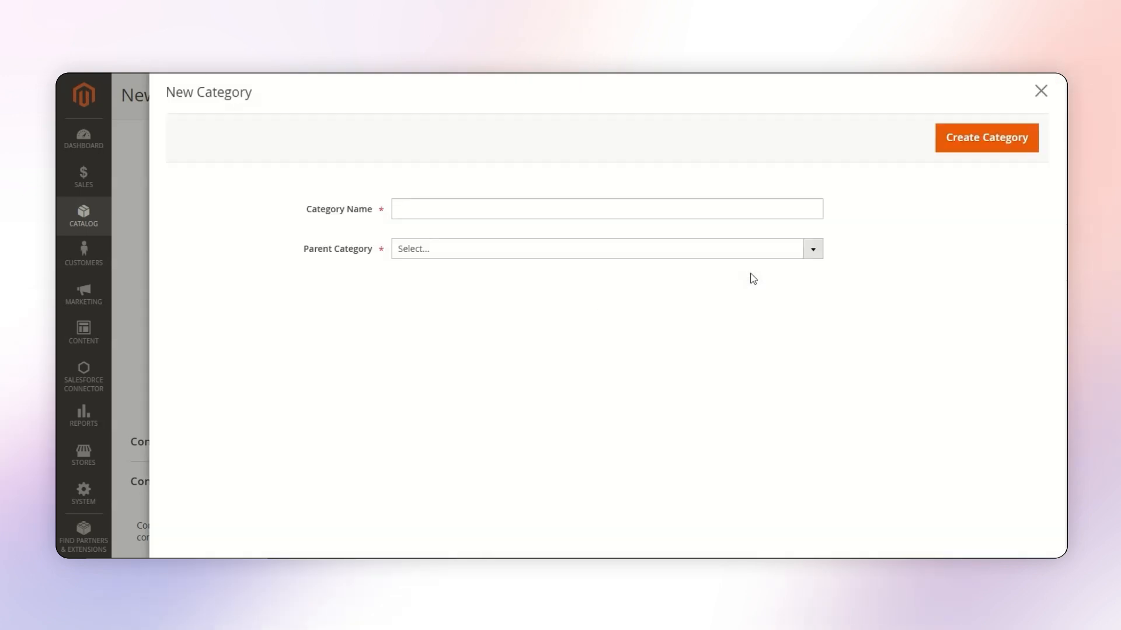
type("Camera")
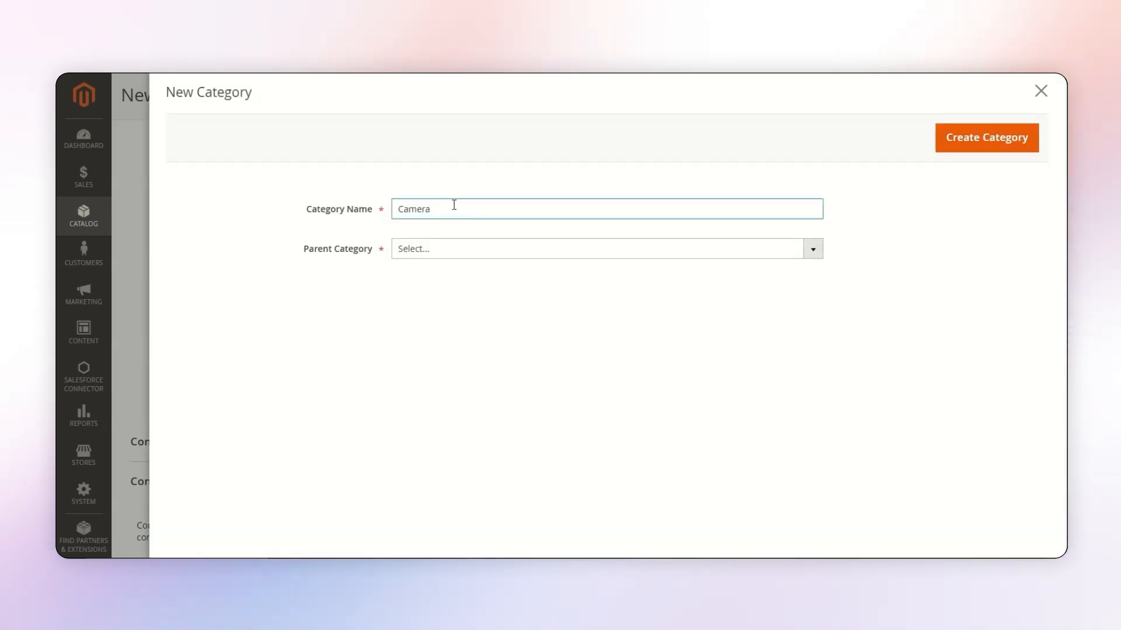
left_click(468, 248)
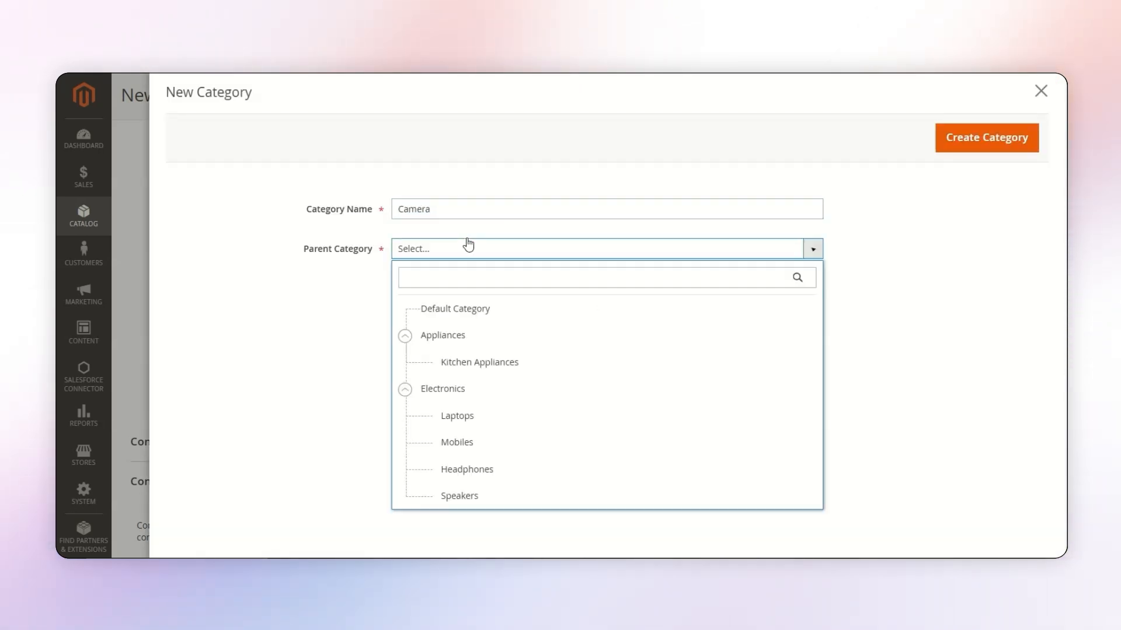
left_click(447, 396)
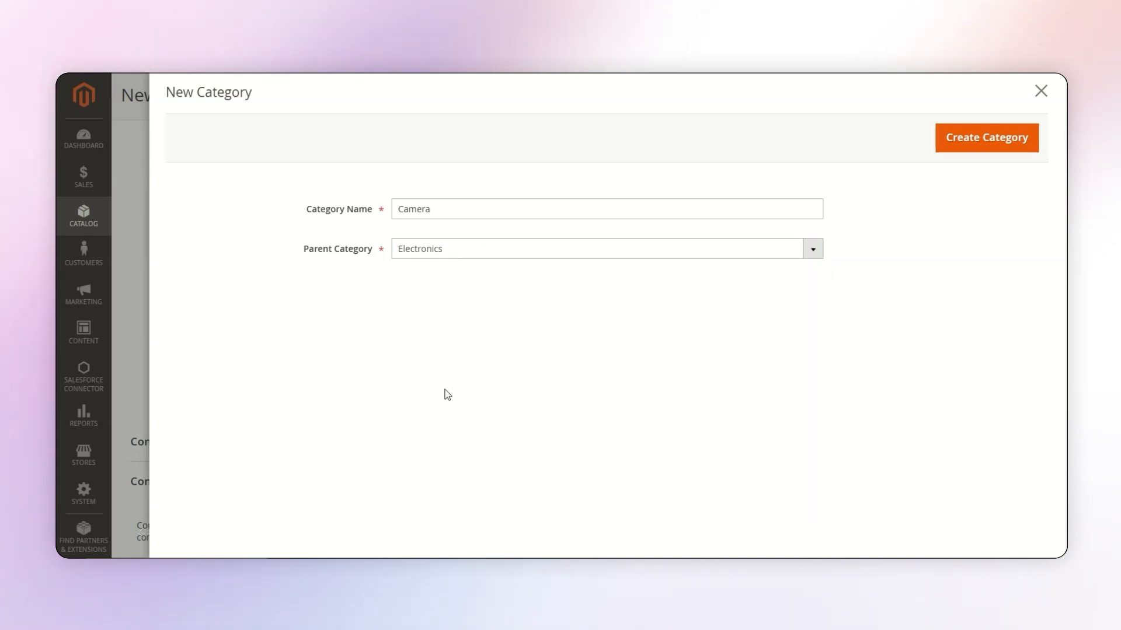
left_click(987, 147)
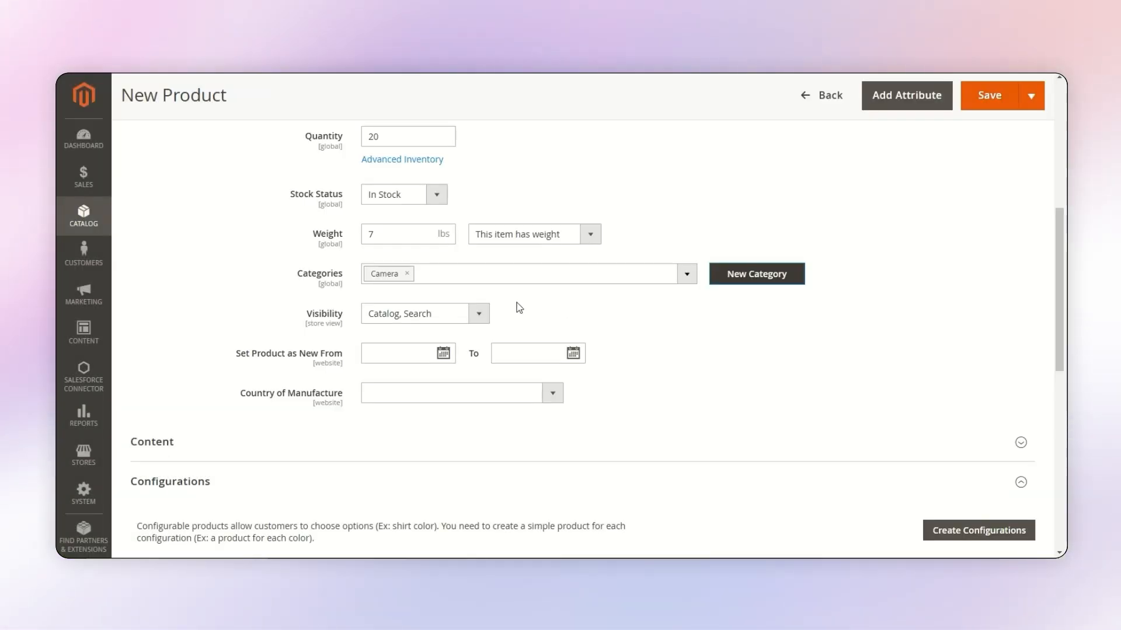
Set the product's Country of Manufacture to China.
scroll(392, 291, "down", 2)
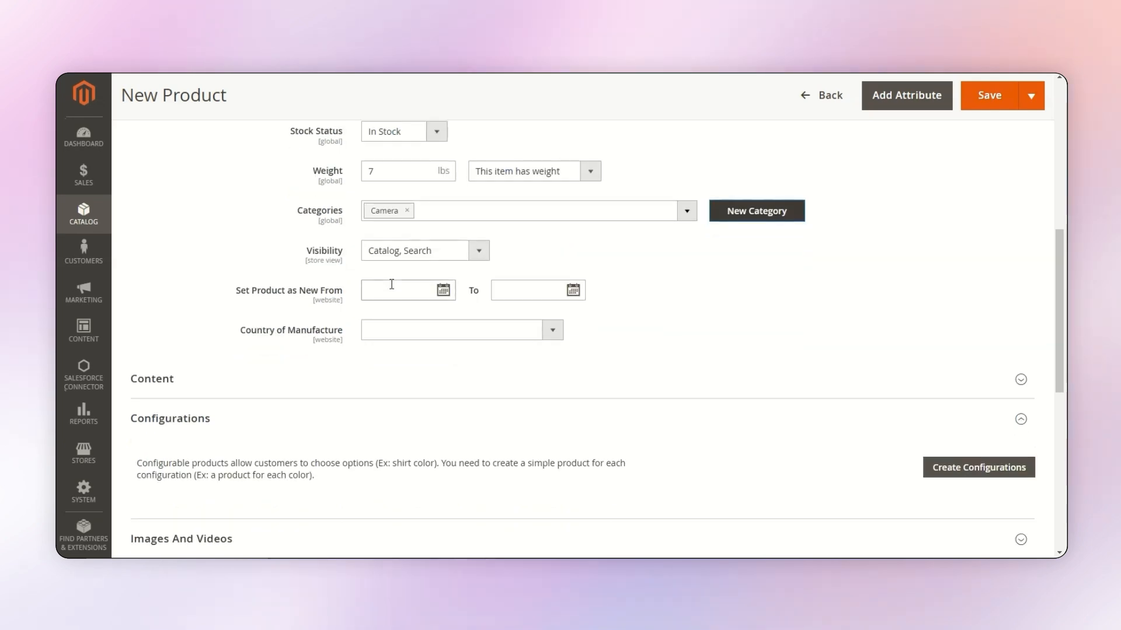
left_click(387, 269)
scroll(391, 397, "down", 4)
scroll(400, 387, "up", 3)
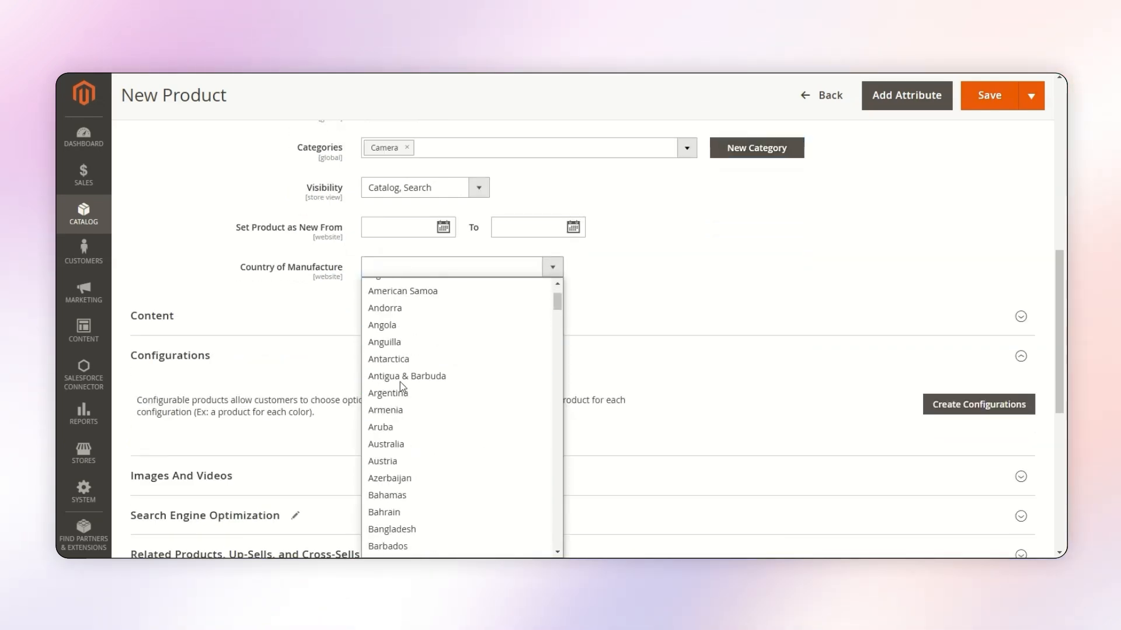
scroll(400, 386, "down", 10)
left_click(397, 455)
scroll(349, 296, "down", 1)
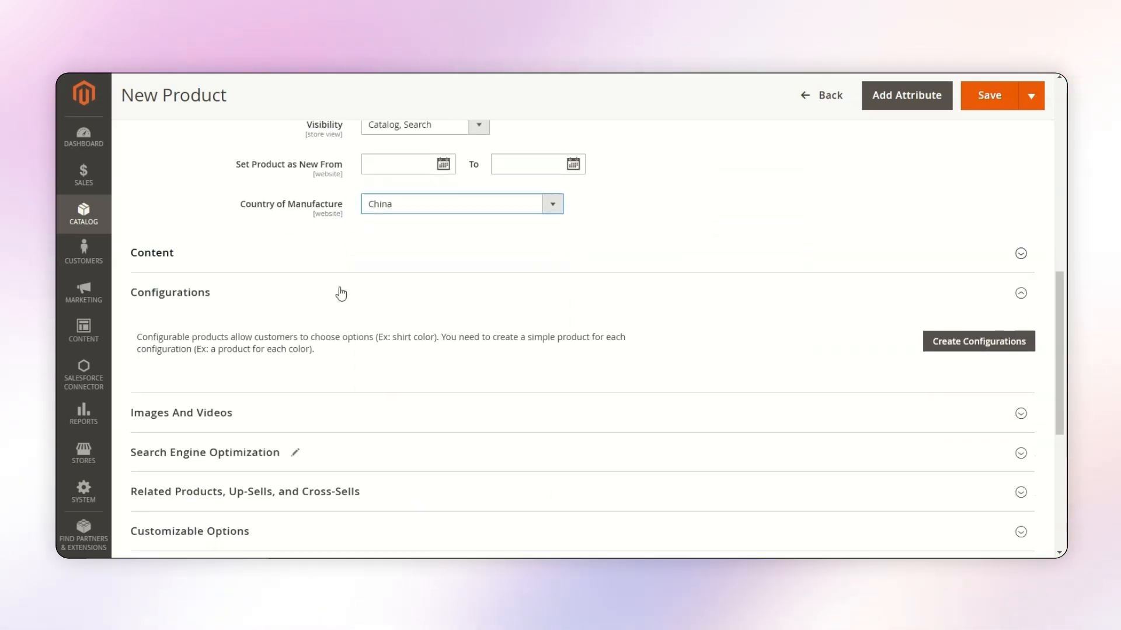
Enter "This is a DSLR Camera." as the product's short description in its content section.
left_click(345, 253)
scroll(345, 253, "down", 1)
scroll(305, 320, "down", 3)
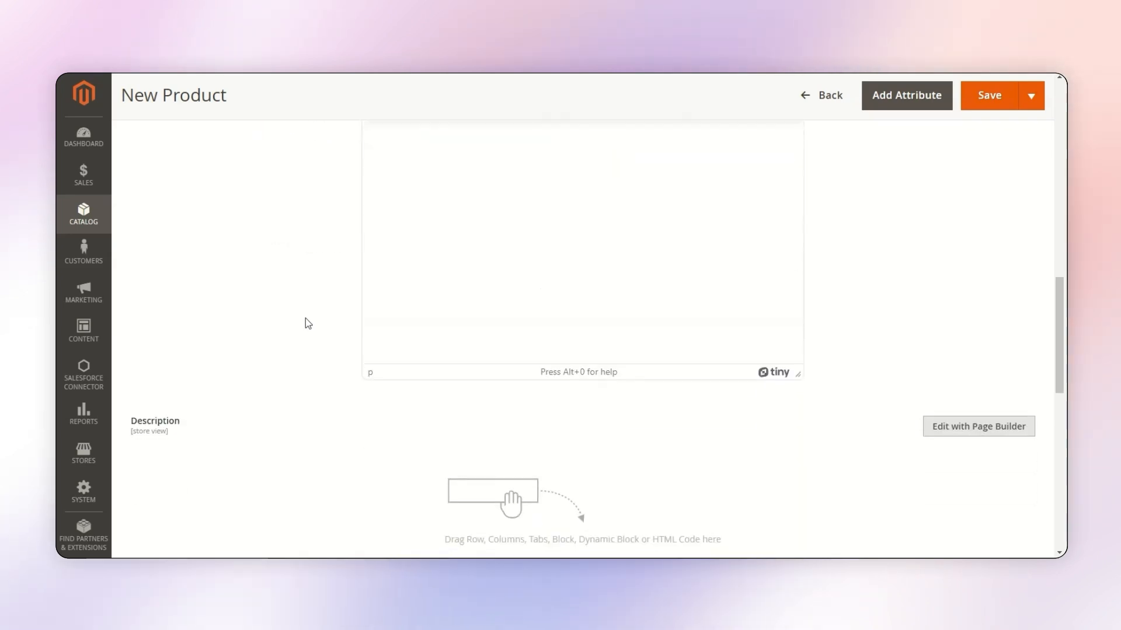
scroll(305, 320, "up", 2)
left_click(386, 279)
type("This is a DSLR Cm")
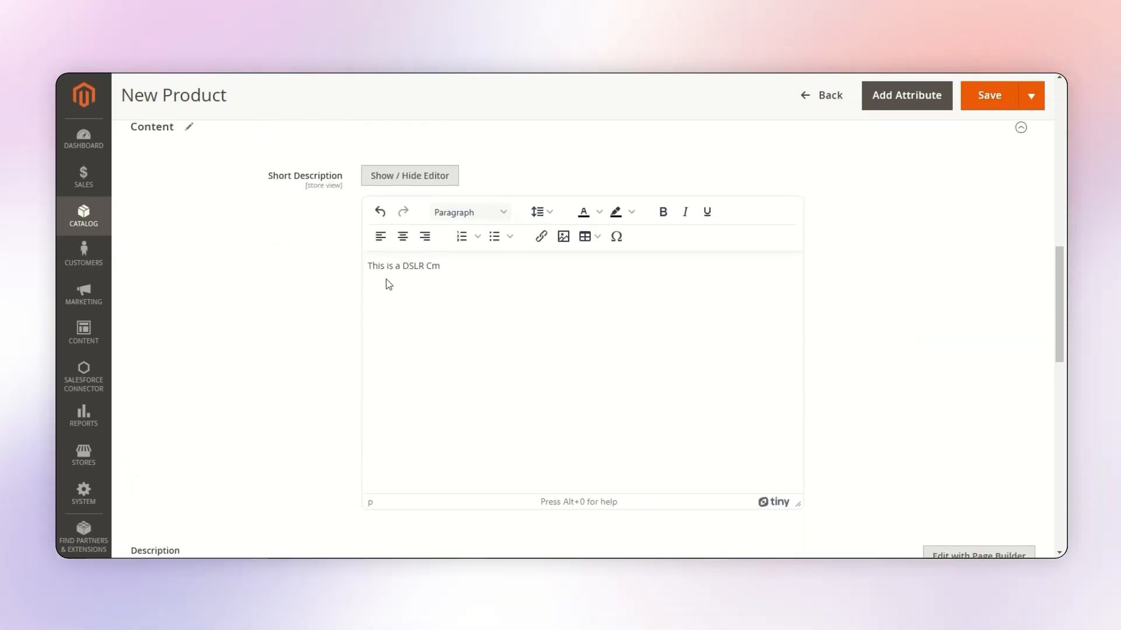
key("BackSpace")
type("amera.")
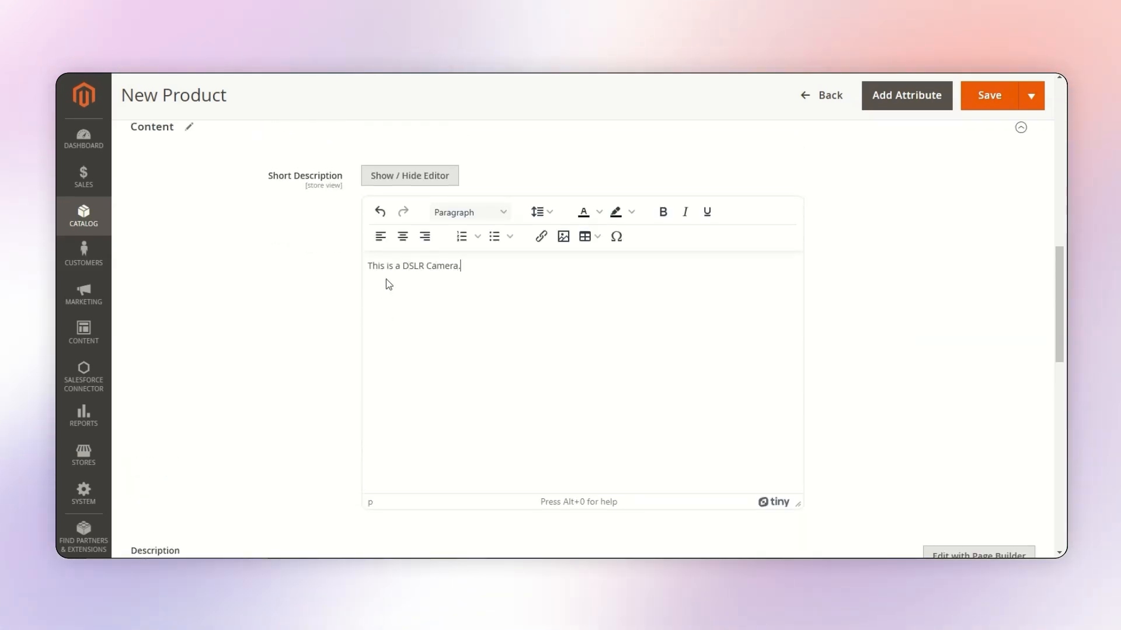
Upload the camera image from the Downloads folder to the product's images and save the product.
scroll(629, 348, "down", 2)
scroll(628, 348, "up", 3)
scroll(629, 348, "down", 15)
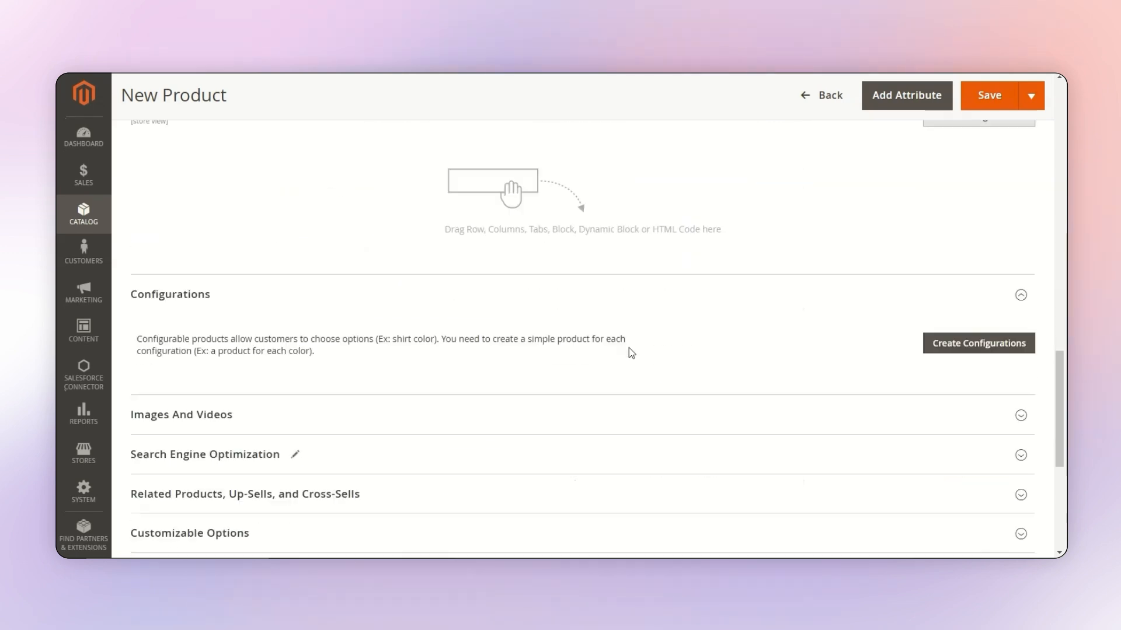
left_click(323, 234)
left_click(189, 370)
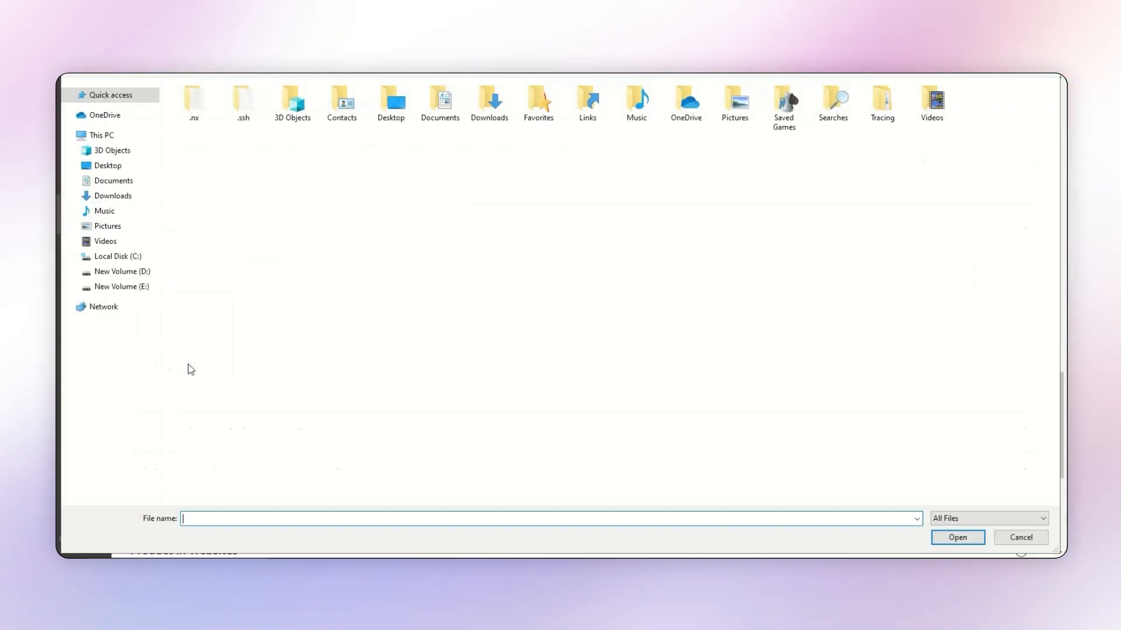
left_click(112, 196)
double_click(210, 108)
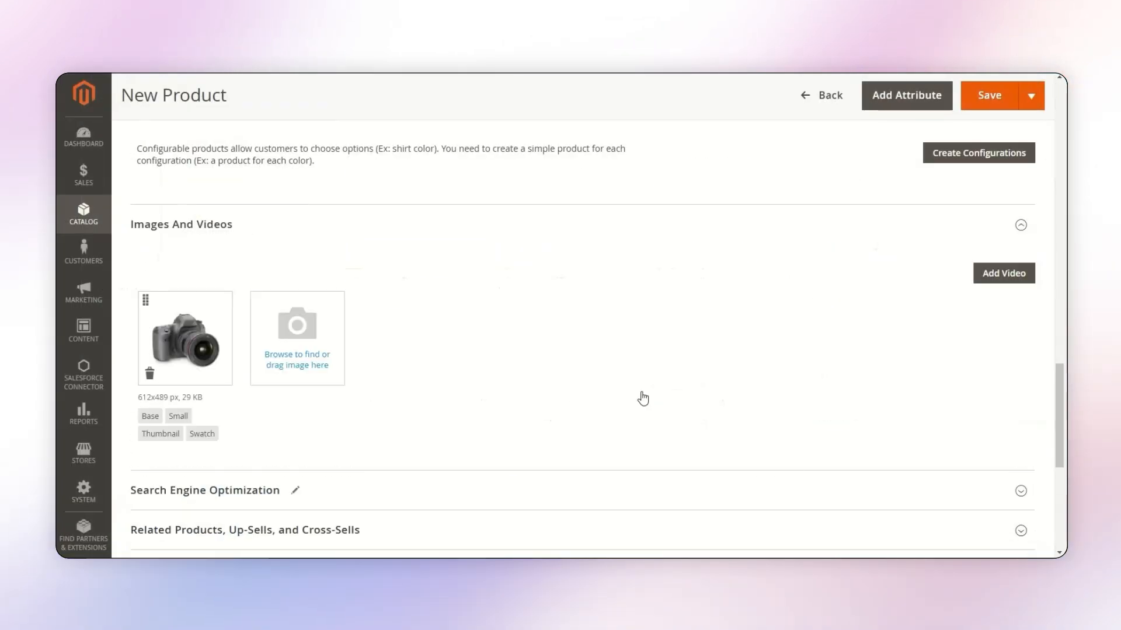
scroll(836, 408, "up", 5)
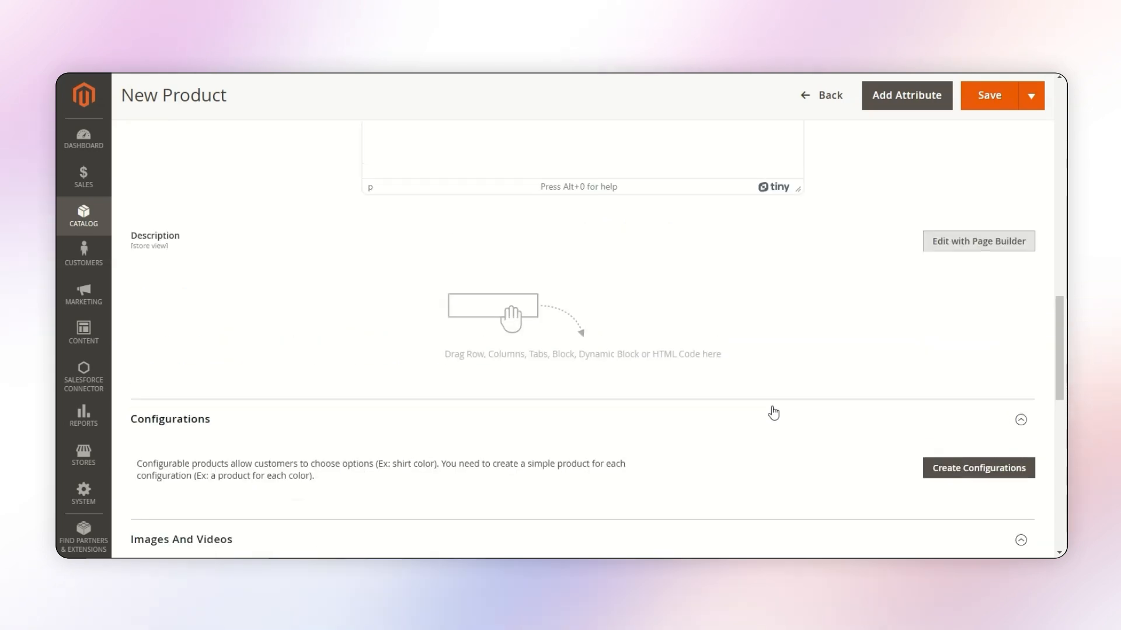
left_click(986, 101)
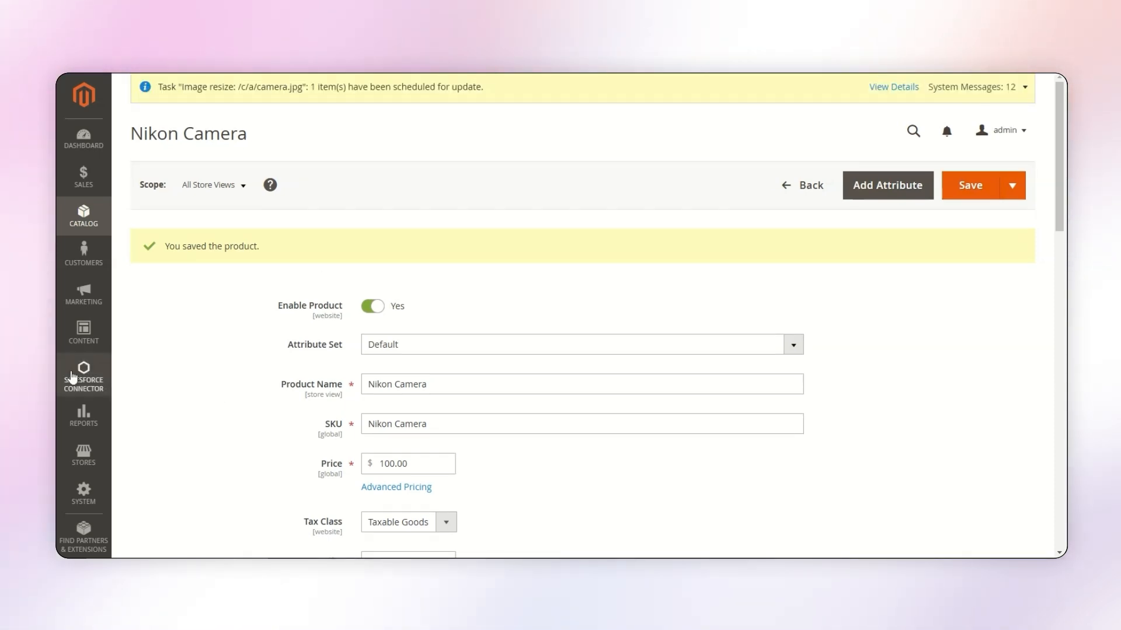
Open the Nikon Camera's Salesforce record from the connector's product synchronization list and view its related price books.
left_click(82, 385)
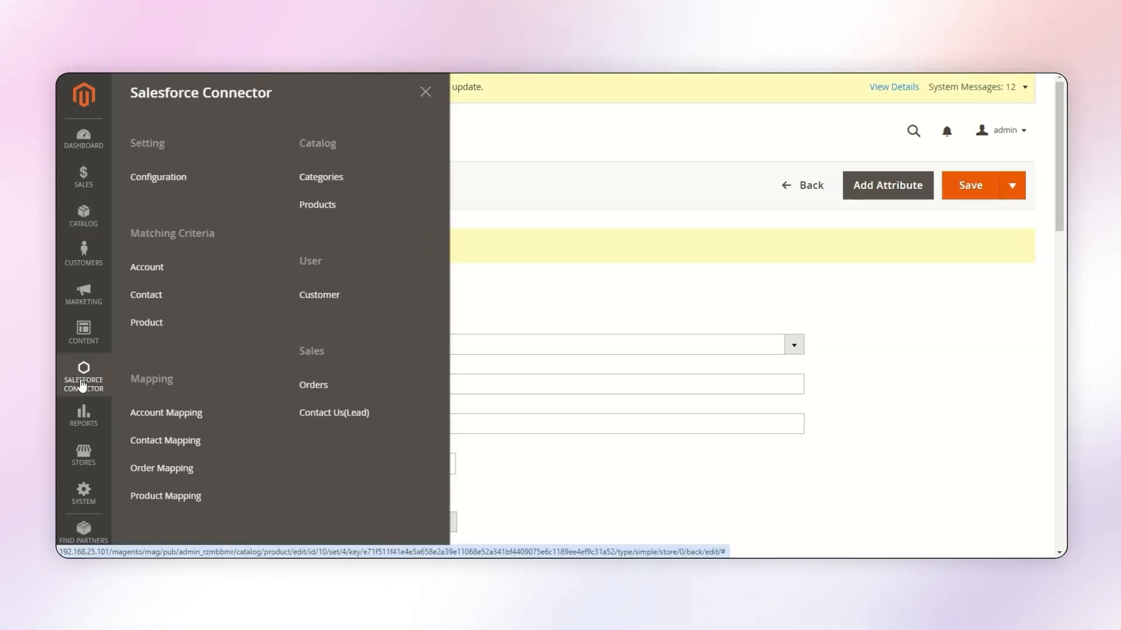
left_click(314, 217)
scroll(311, 210, "down", 5)
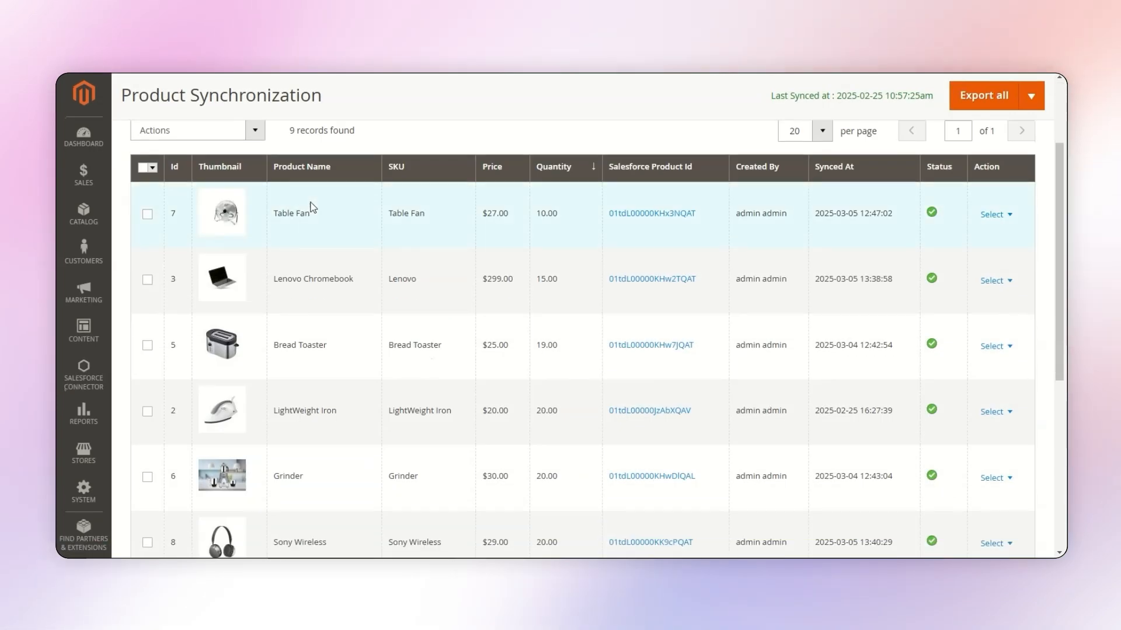
scroll(311, 207, "down", 3)
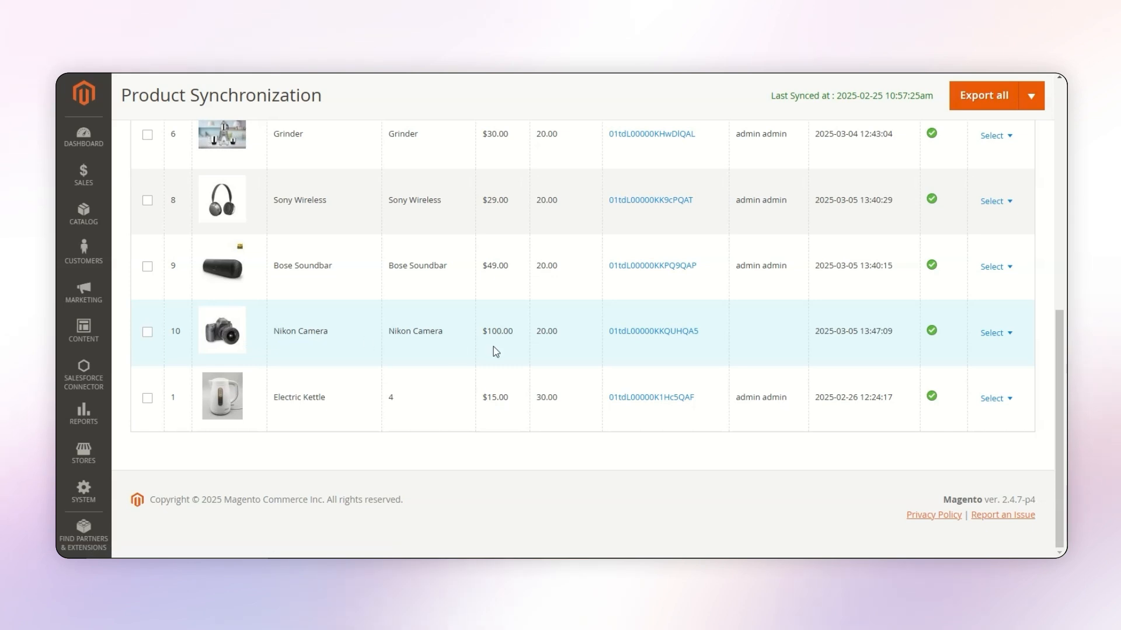
left_click(648, 336)
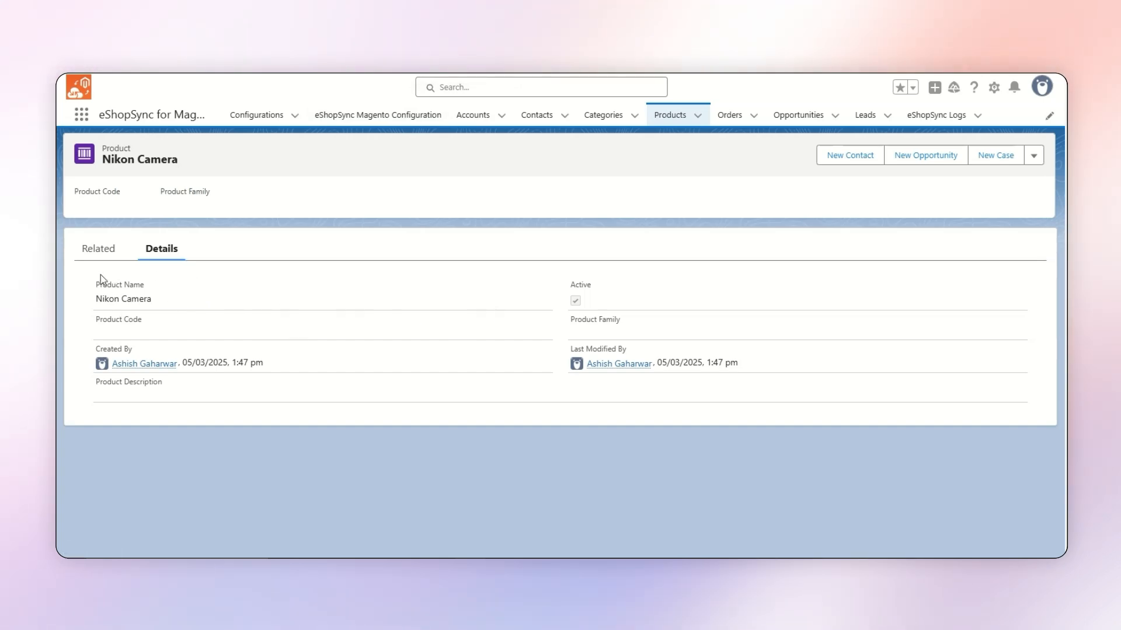
left_click(103, 256)
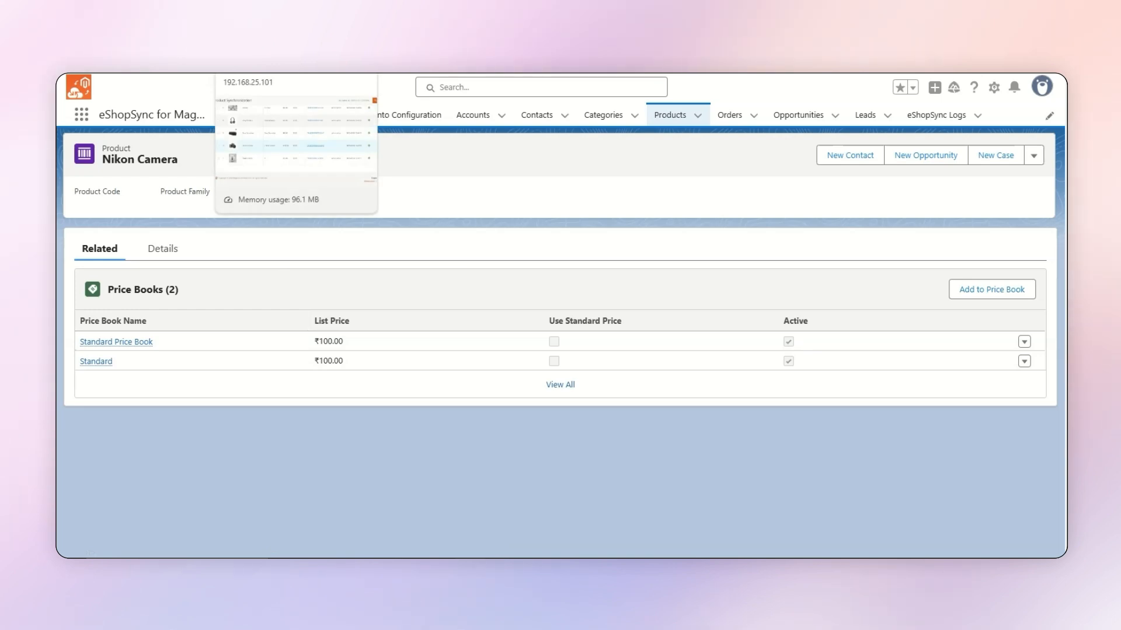
Switch back to Magento and add an account field mapping from Salesforce Account Name to the Magento customer attribute firstname.
left_click(263, 40)
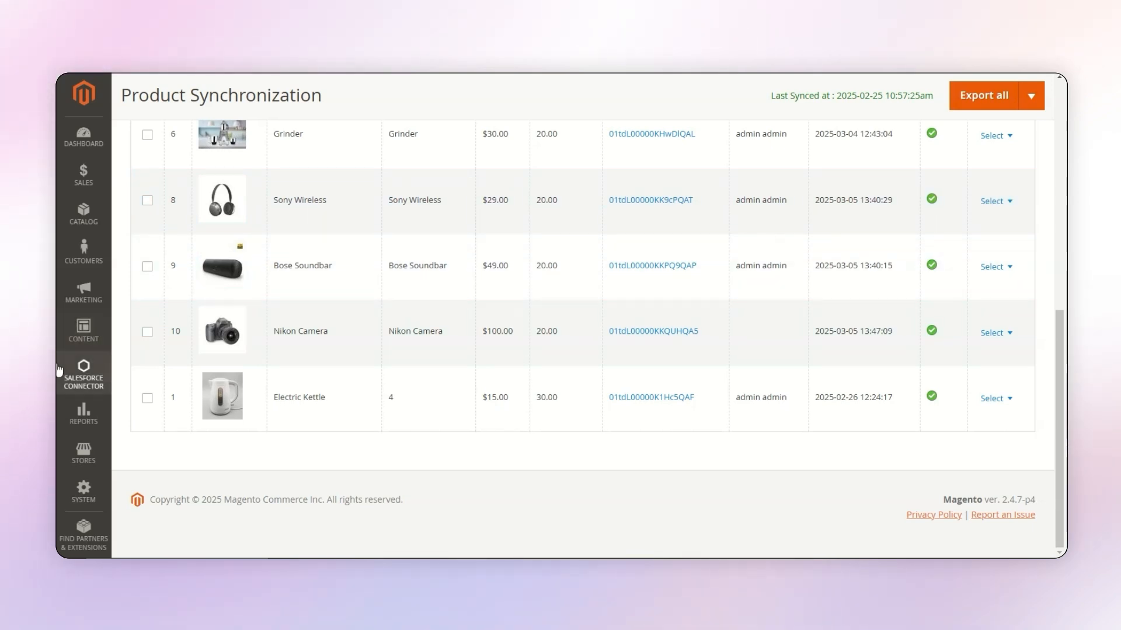
left_click(88, 387)
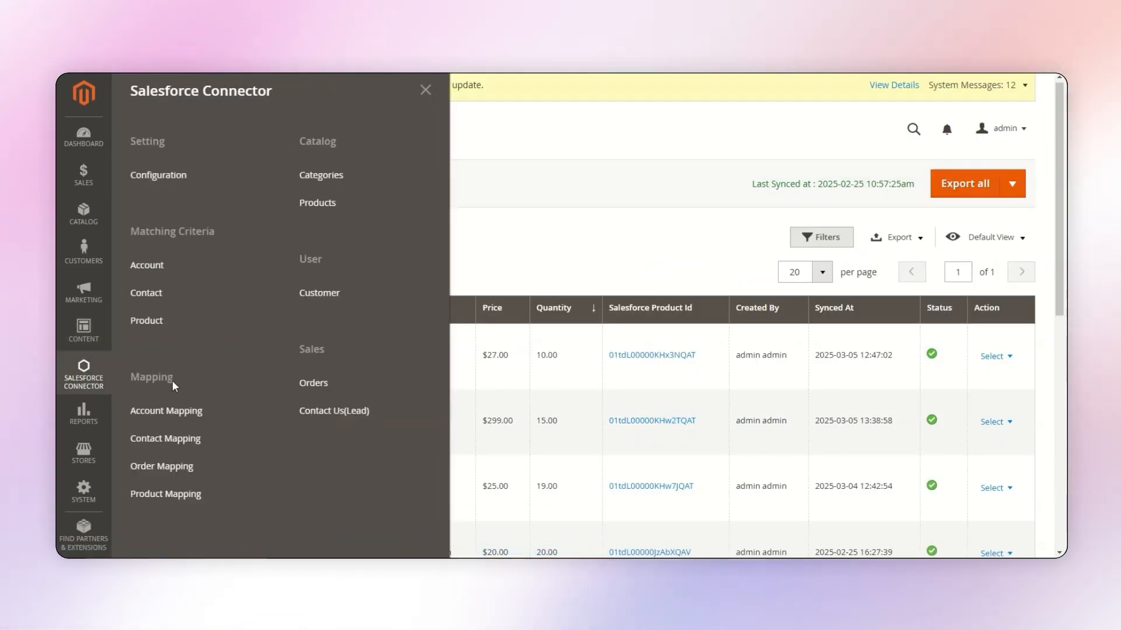
left_click(173, 414)
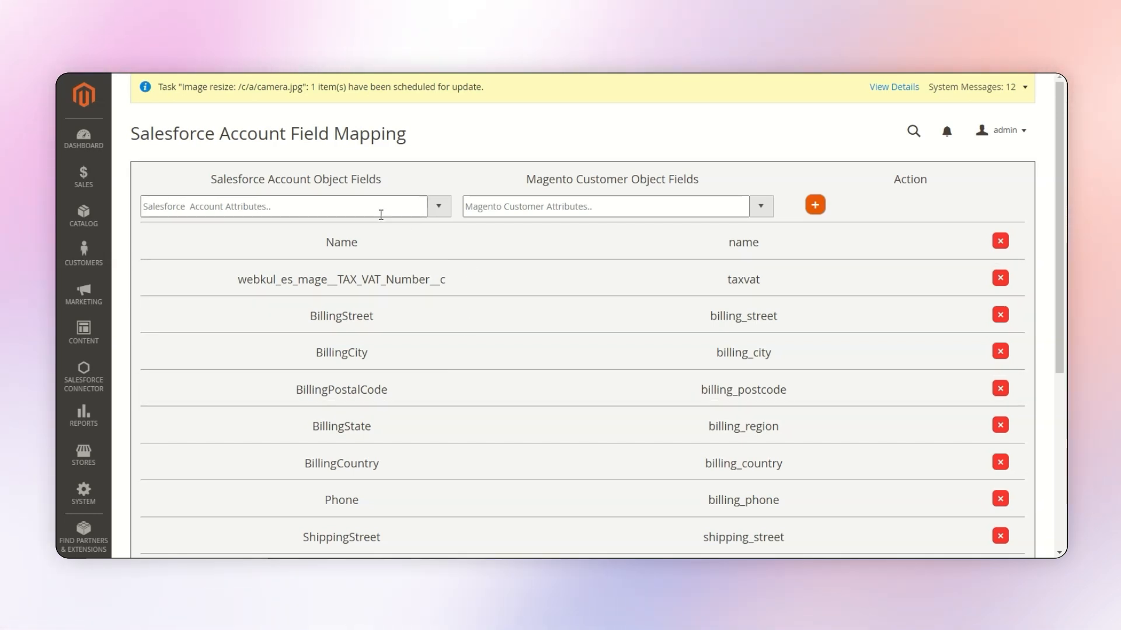
left_click(331, 205)
left_click(333, 228)
left_click(613, 205)
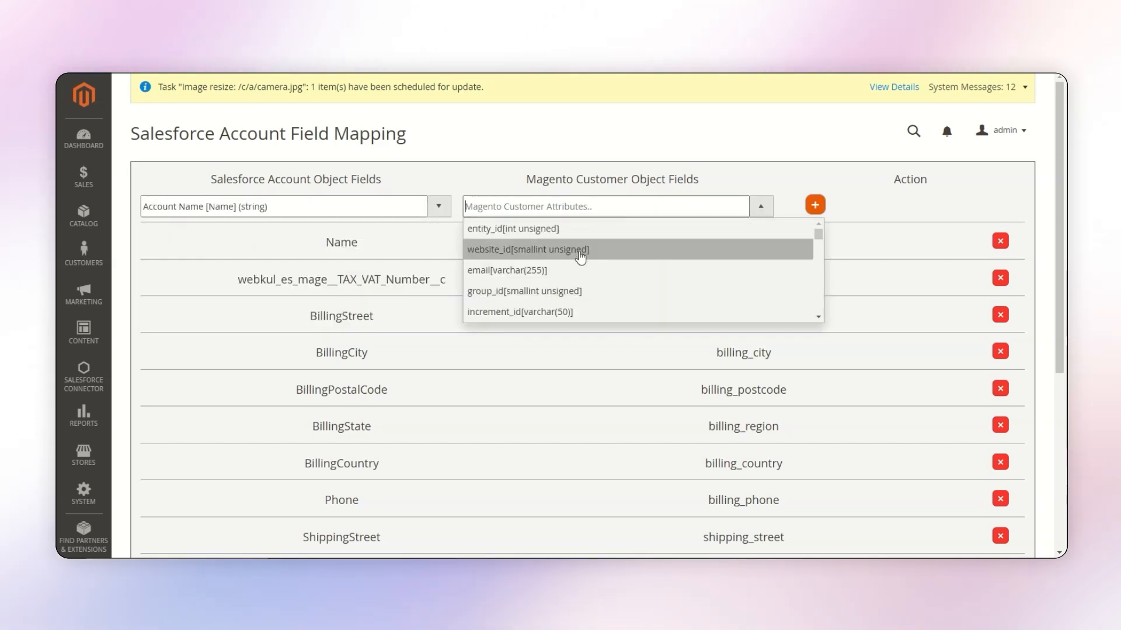
scroll(580, 257, "down", 4)
left_click(533, 291)
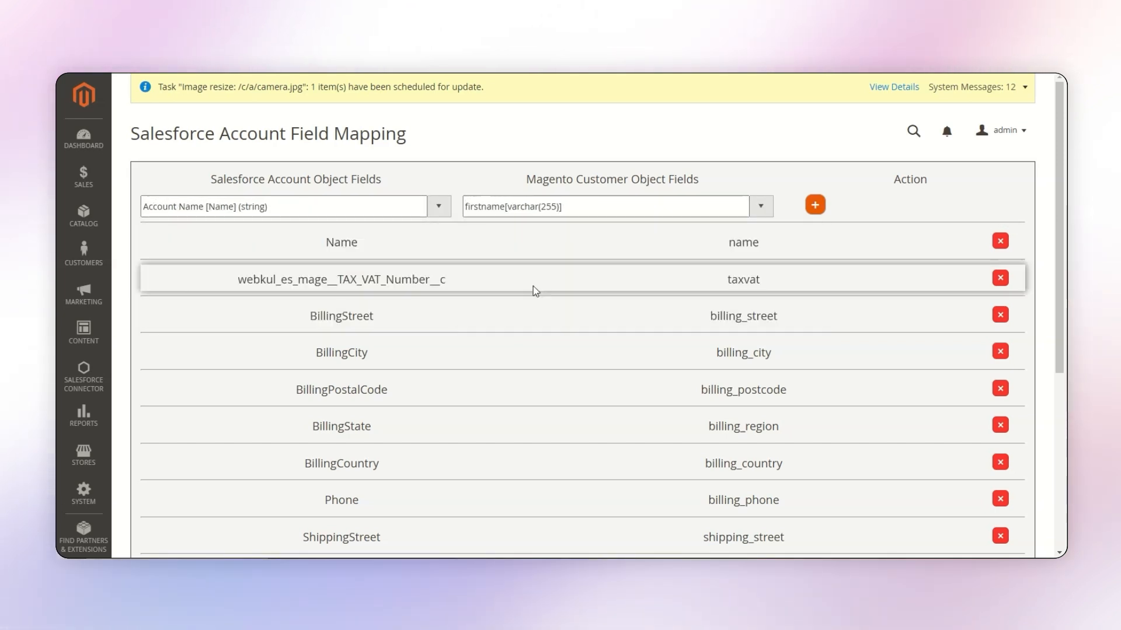
left_click(815, 206)
scroll(652, 330, "down", 5)
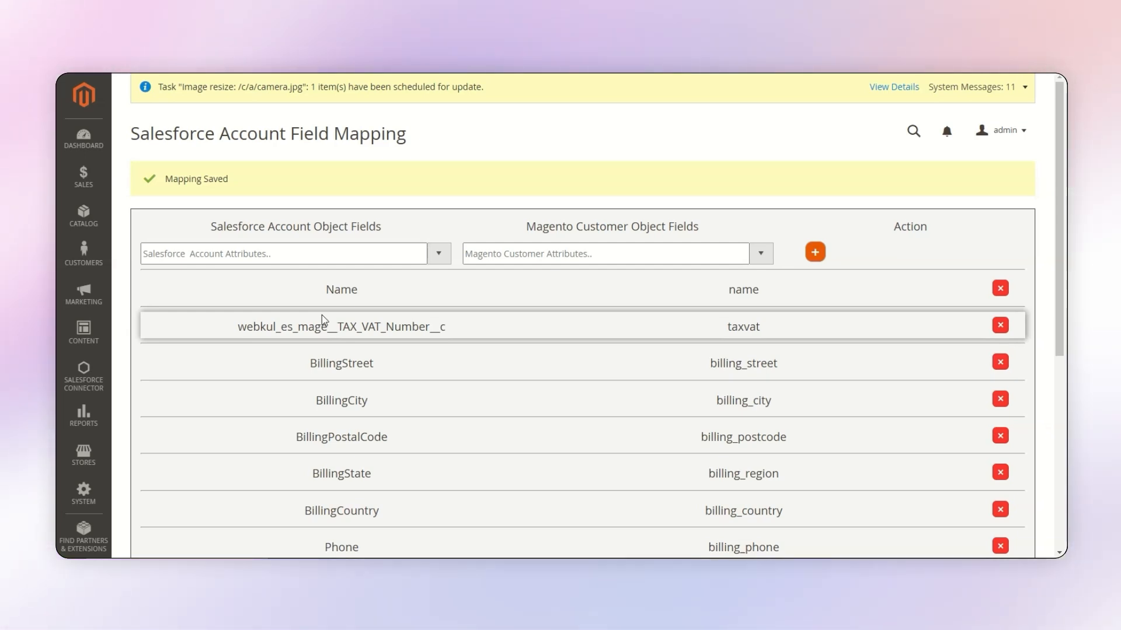
Reset the connector's account matching criteria and save the rule email equals PersonEmail.
left_click(83, 377)
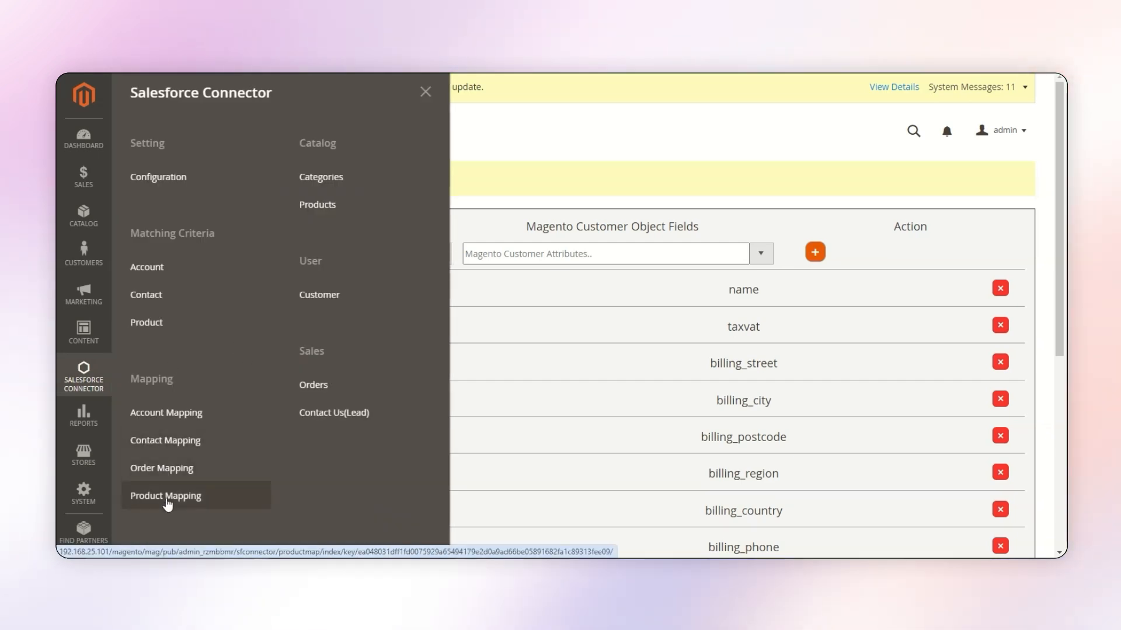
left_click(147, 267)
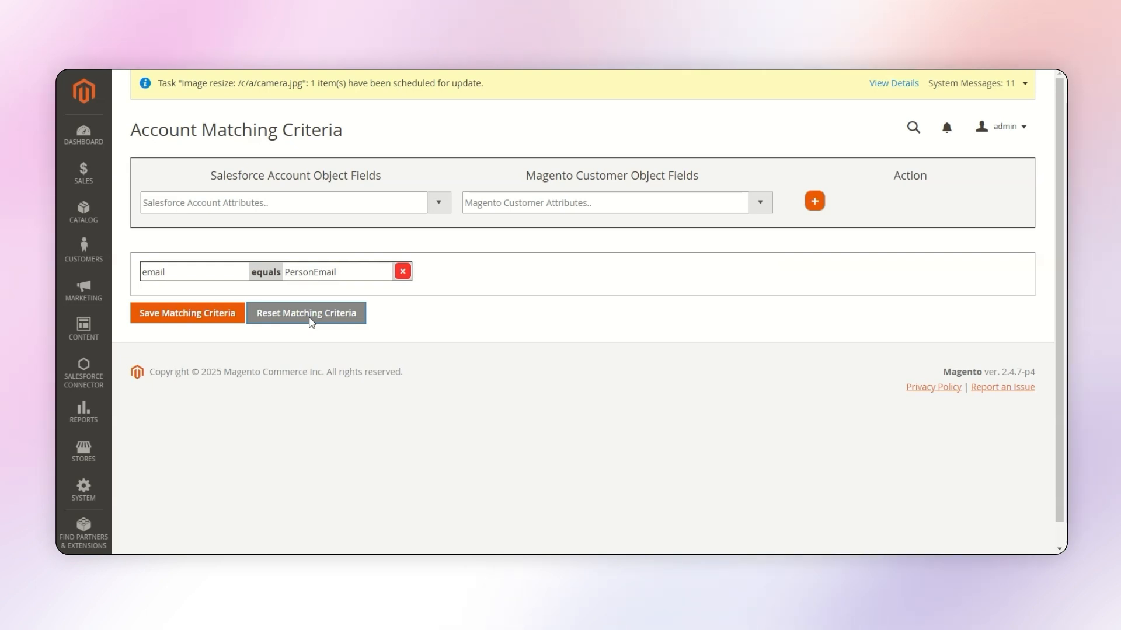
left_click(311, 320)
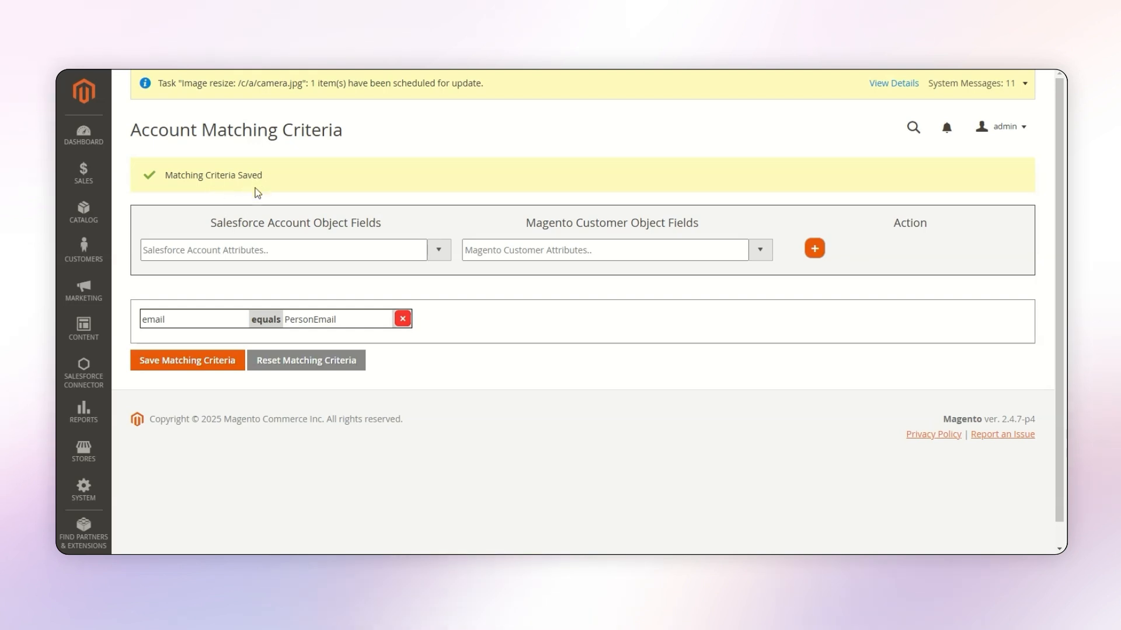
Open the Salesforce Connector's list of configuration and synchronization pages.
left_click(86, 377)
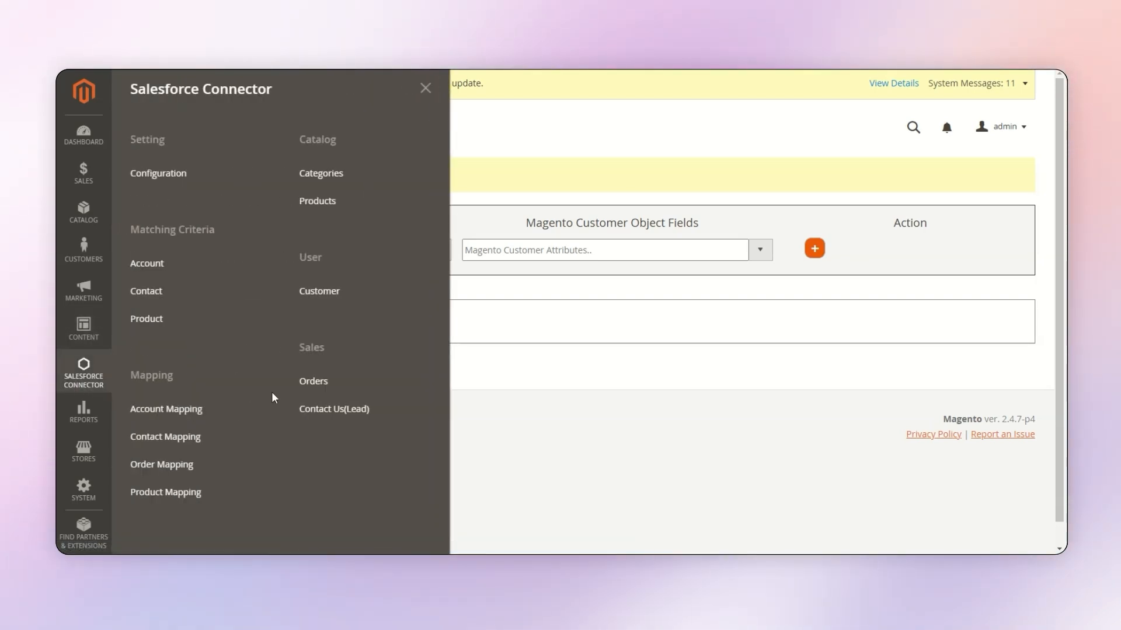